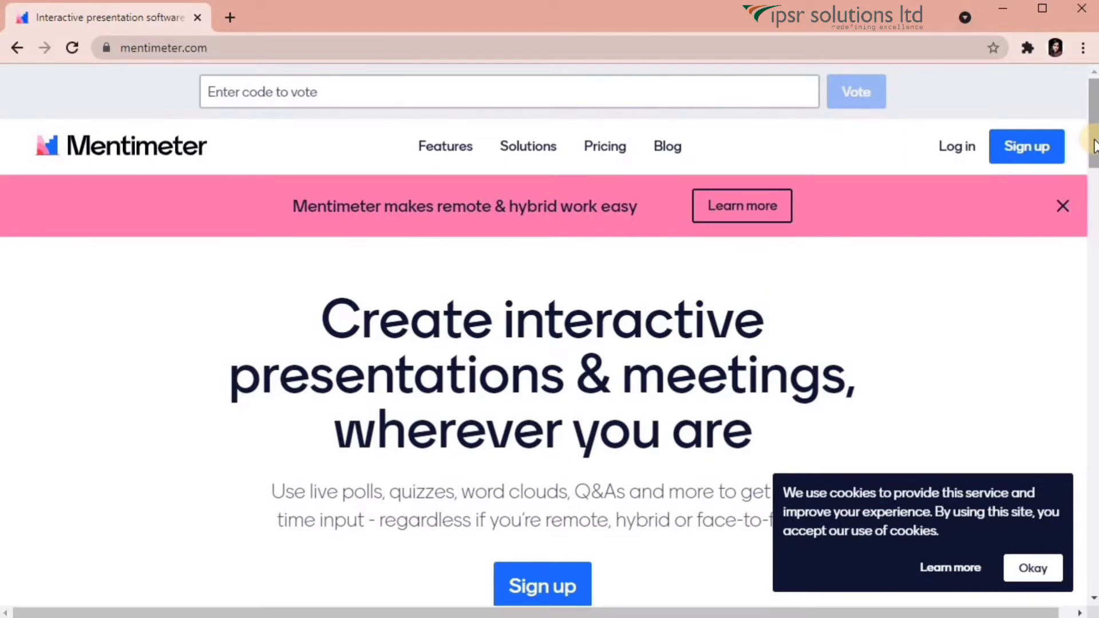
Accept the cookie notice on mentimeter.com and go to the Create a free account page.
{"action": "left_click", "coordinate": [1038, 569]}
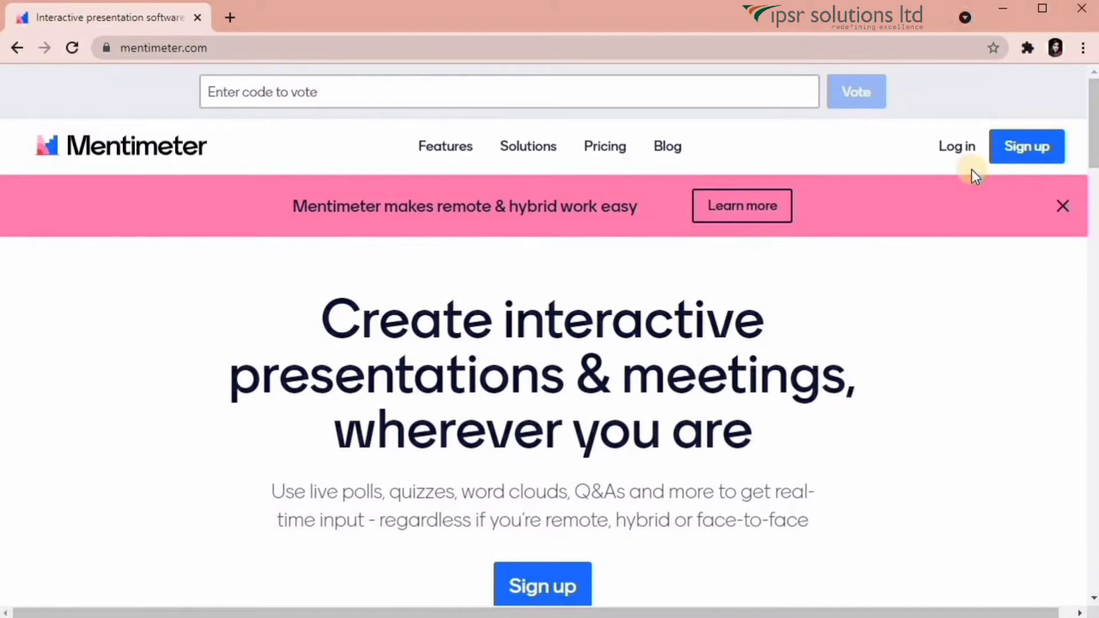
{"action": "left_click", "coordinate": [1037, 167]}
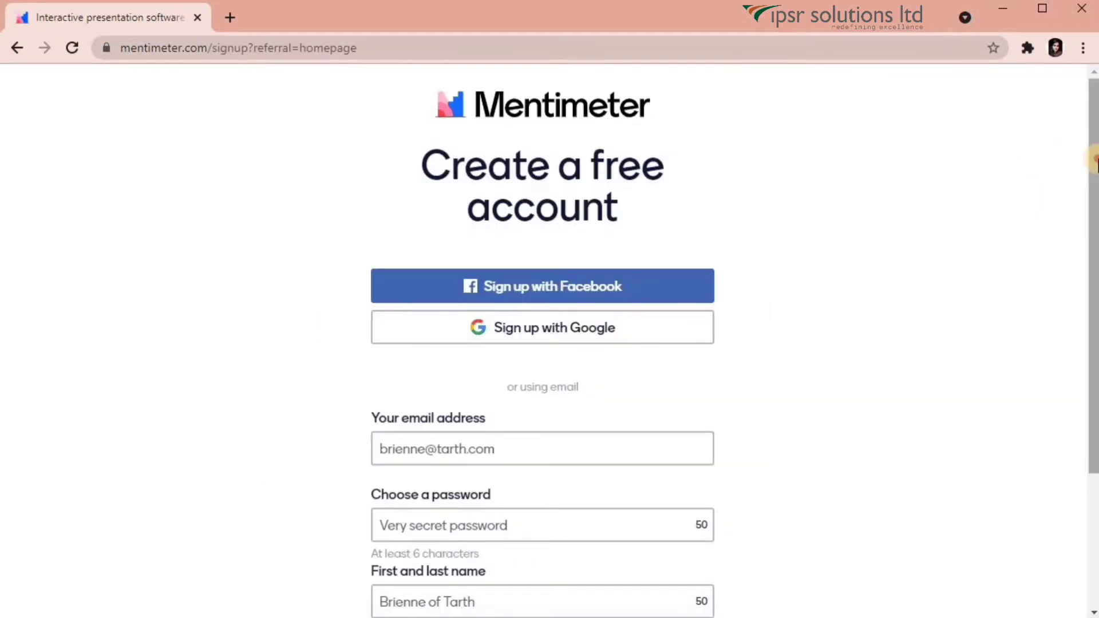
Sign up with Google as an Education user, a higher-education educator with Engagement as the goal.
{"action": "left_click_drag", "start_coordinate": [1091, 166], "coordinate": [1095, 261]}
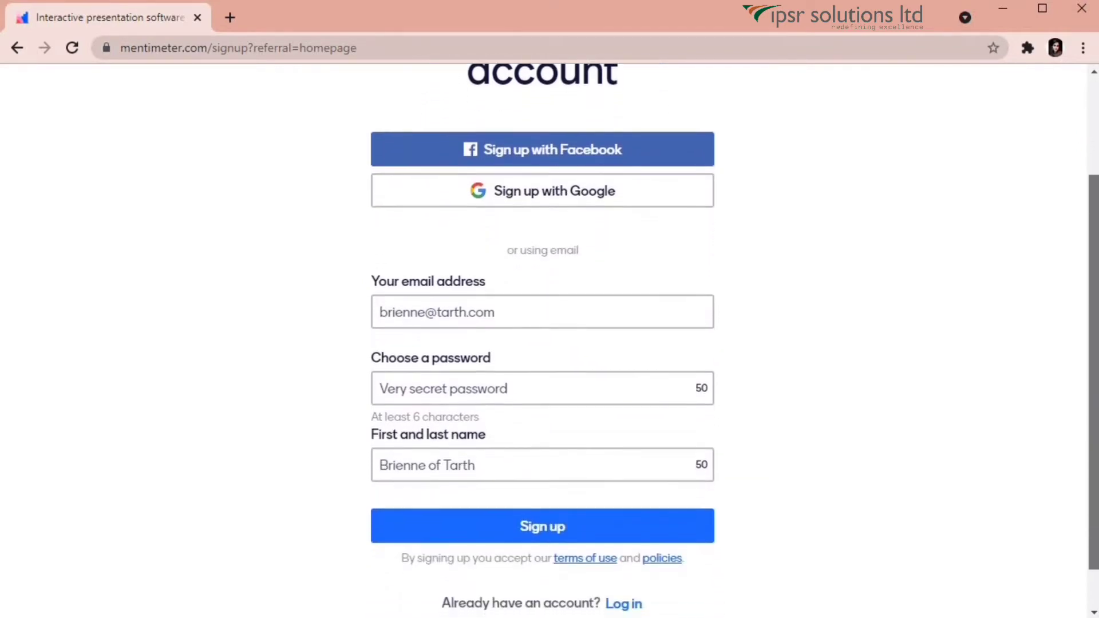
{"action": "left_click", "coordinate": [685, 258]}
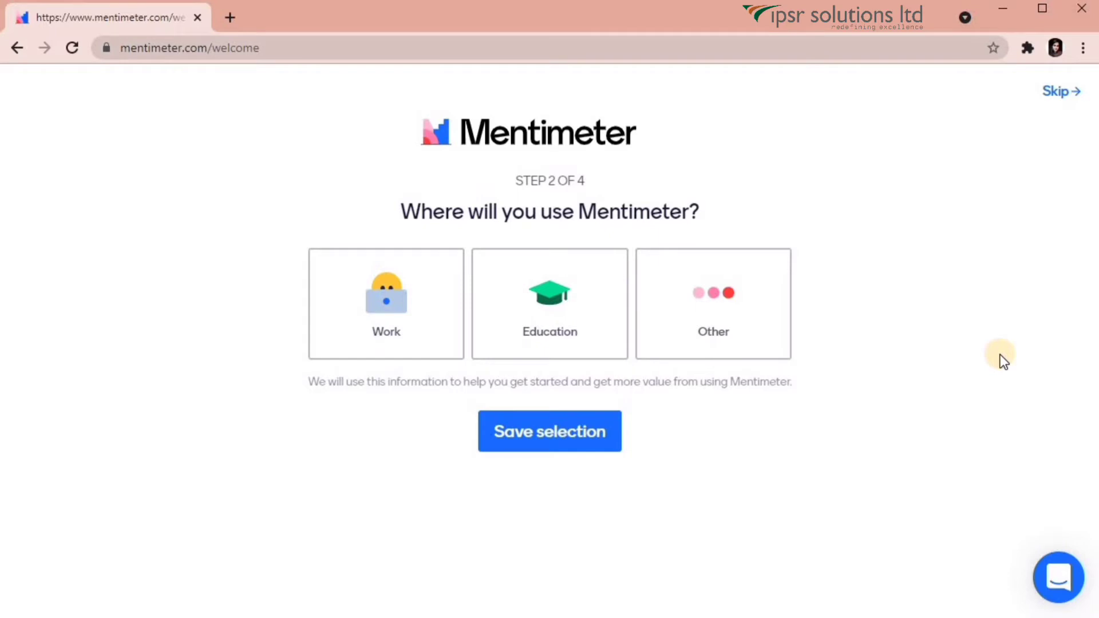
{"action": "left_click", "coordinate": [597, 341]}
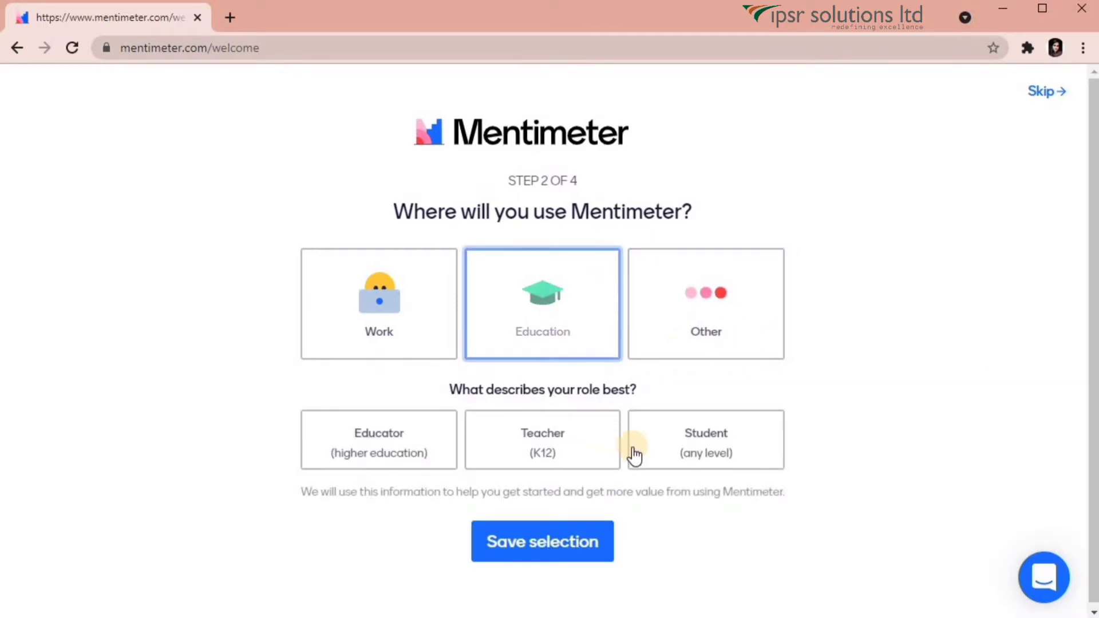
{"action": "left_click", "coordinate": [364, 455]}
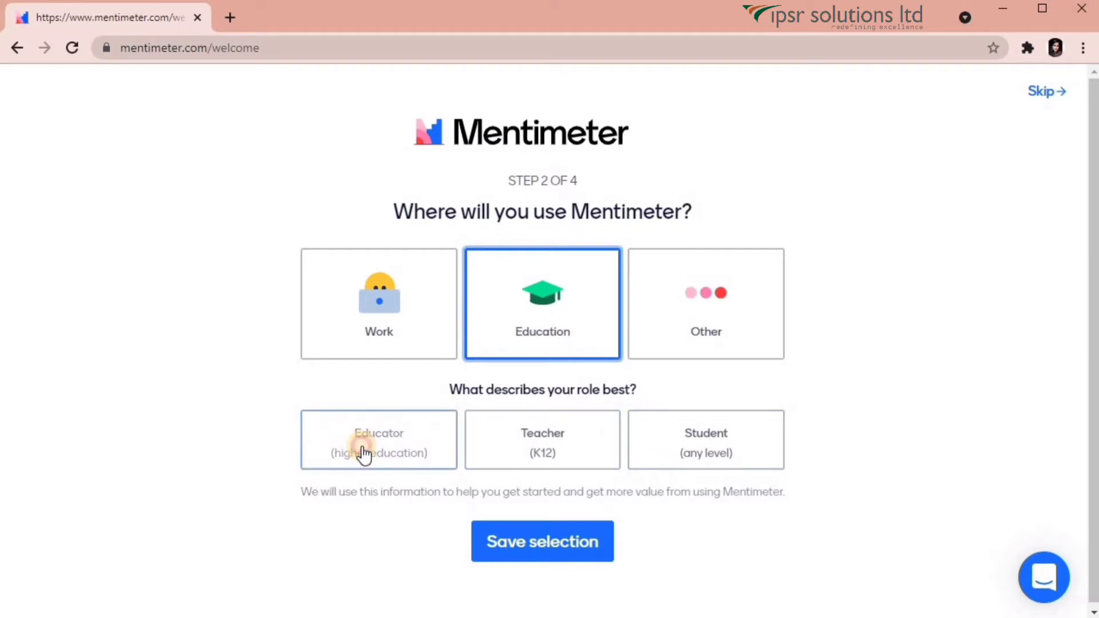
{"action": "left_click", "coordinate": [563, 558]}
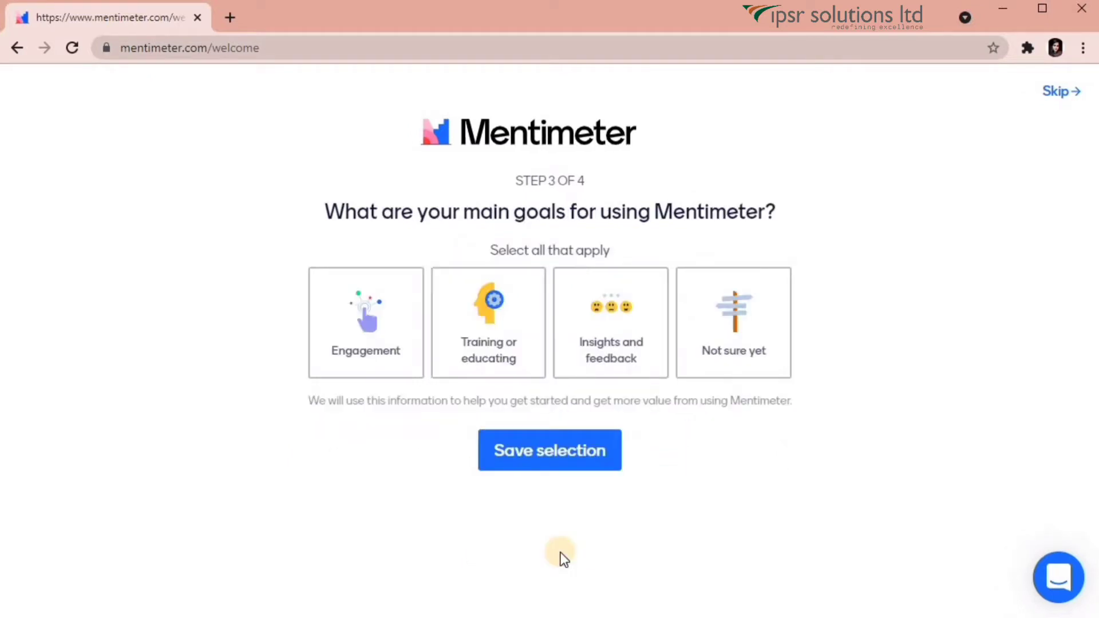
{"action": "left_click", "coordinate": [373, 359]}
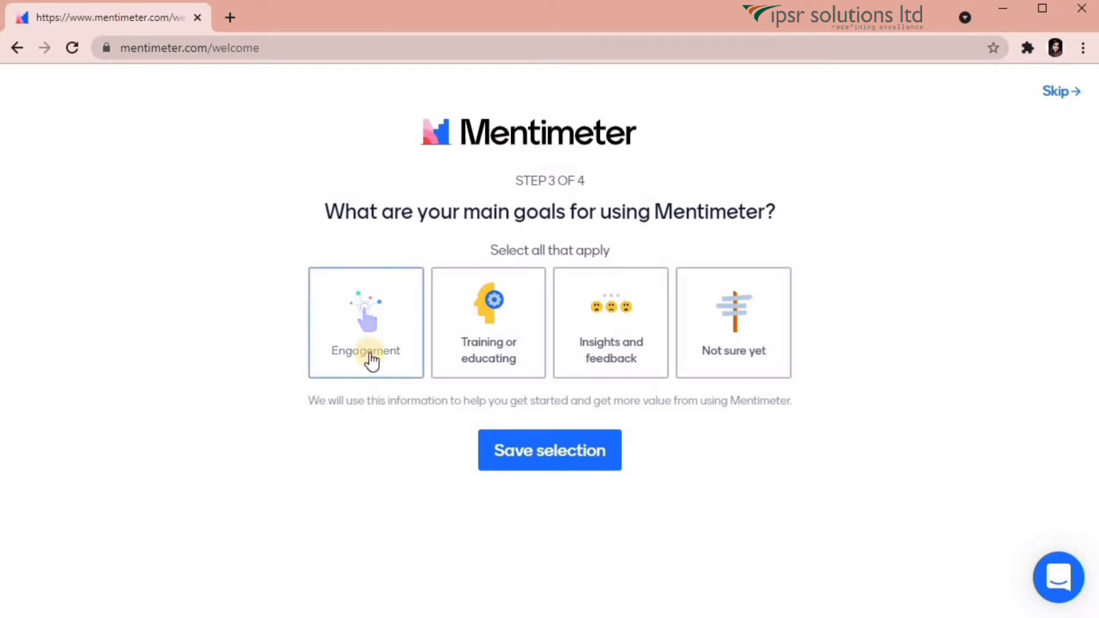
{"action": "left_click", "coordinate": [598, 449]}
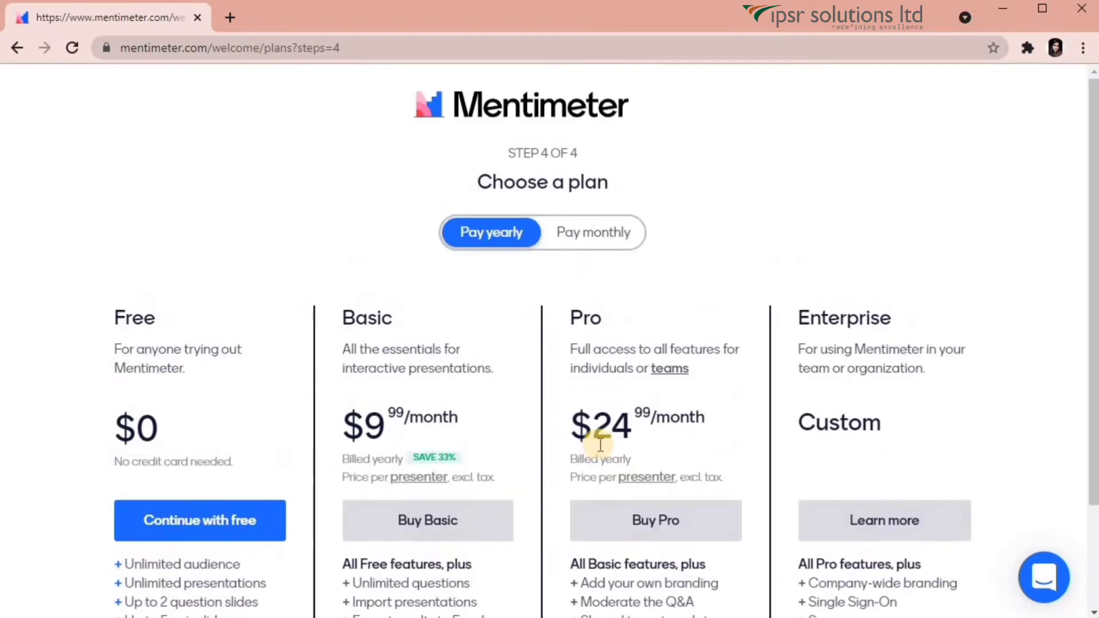
Compare the plans and continue into Mentimeter on the free plan.
{"action": "left_click_drag", "start_coordinate": [1087, 241], "coordinate": [1094, 265]}
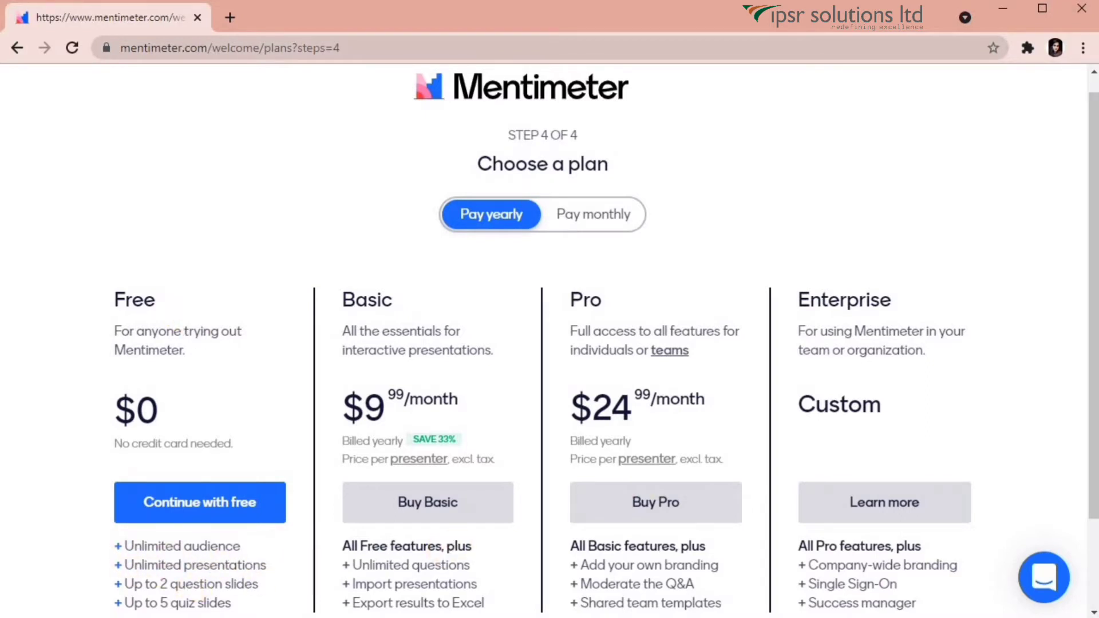
{"action": "scroll", "coordinate": [1086, 355], "scroll_direction": "down", "scroll_amount": 1}
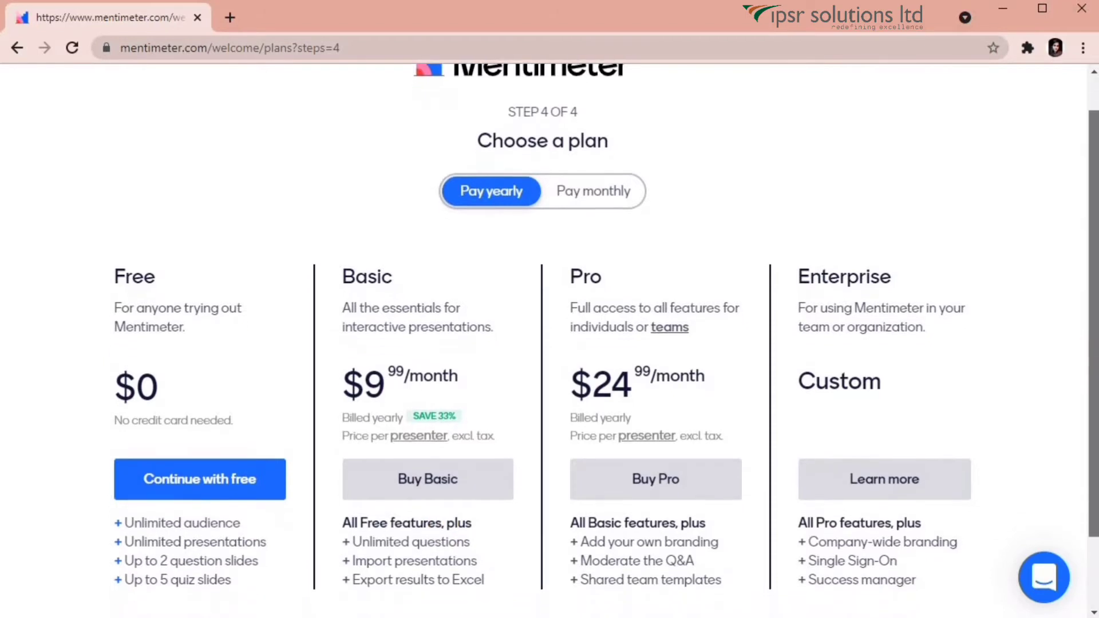
{"action": "scroll", "coordinate": [606, 341], "scroll_direction": "up", "scroll_amount": 1}
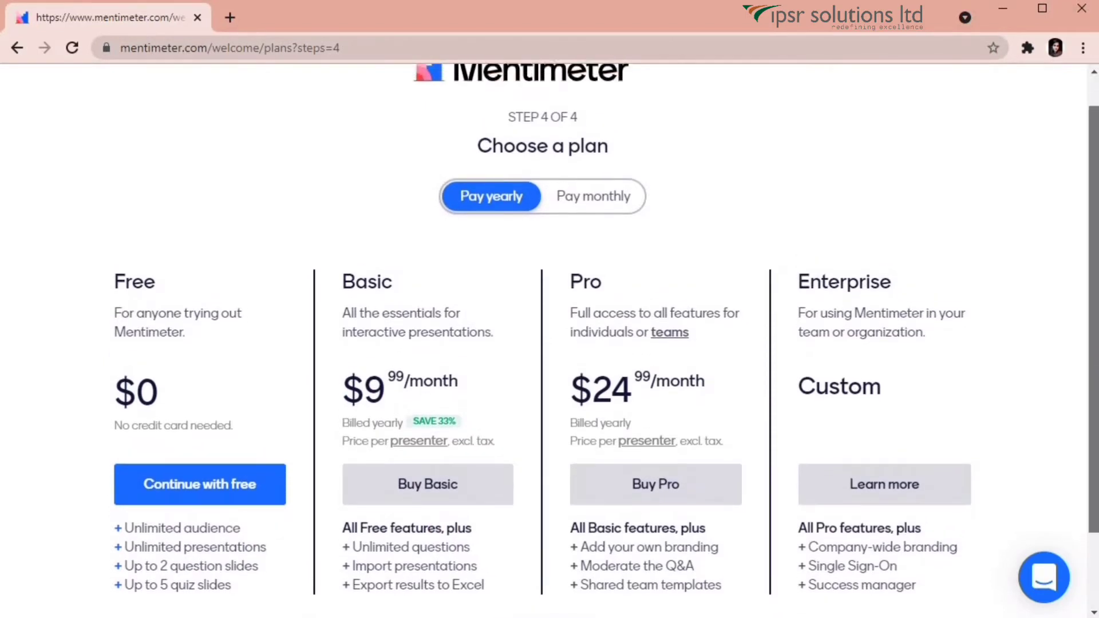
{"action": "scroll", "coordinate": [266, 489], "scroll_direction": "down", "scroll_amount": 1}
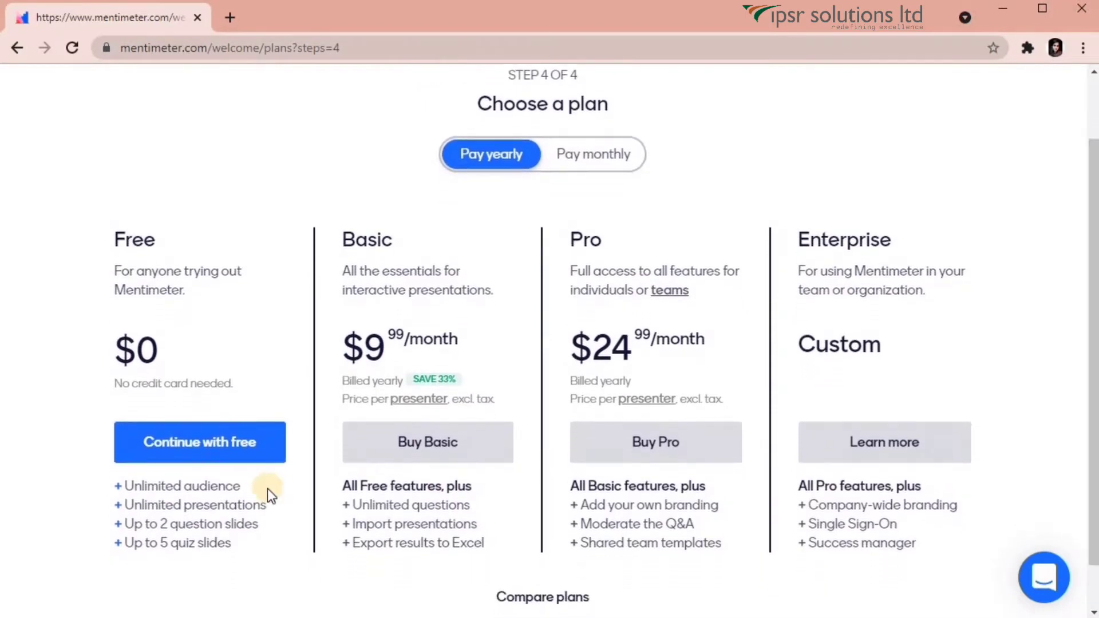
{"action": "left_click", "coordinate": [147, 458]}
{"action": "left_click", "coordinate": [239, 452]}
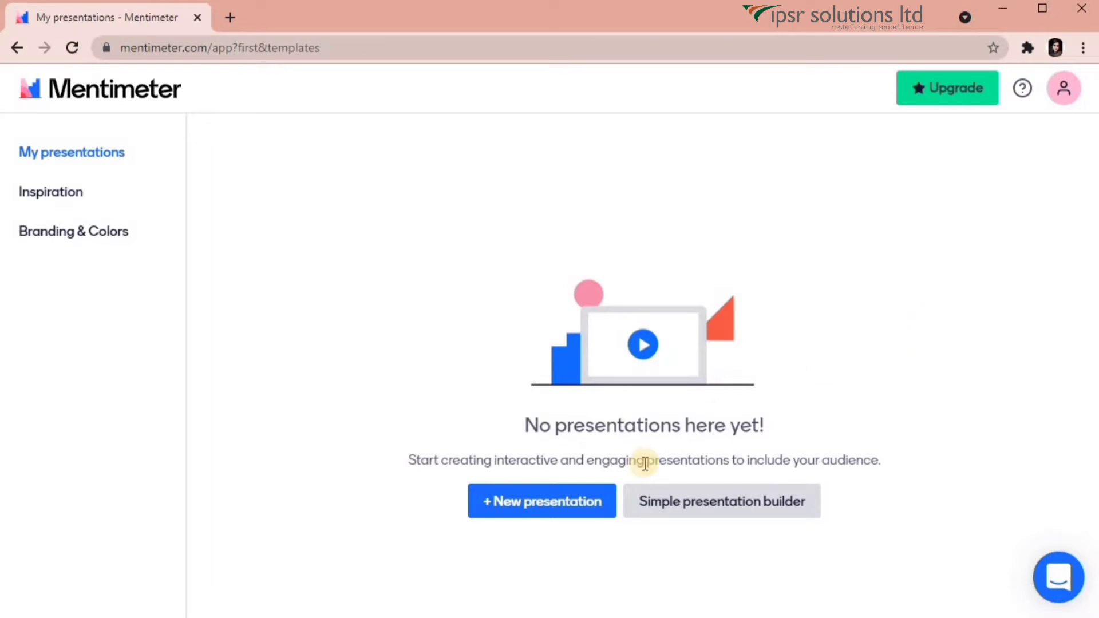
Start a new presentation from the My presentations page.
{"action": "left_click", "coordinate": [578, 519]}
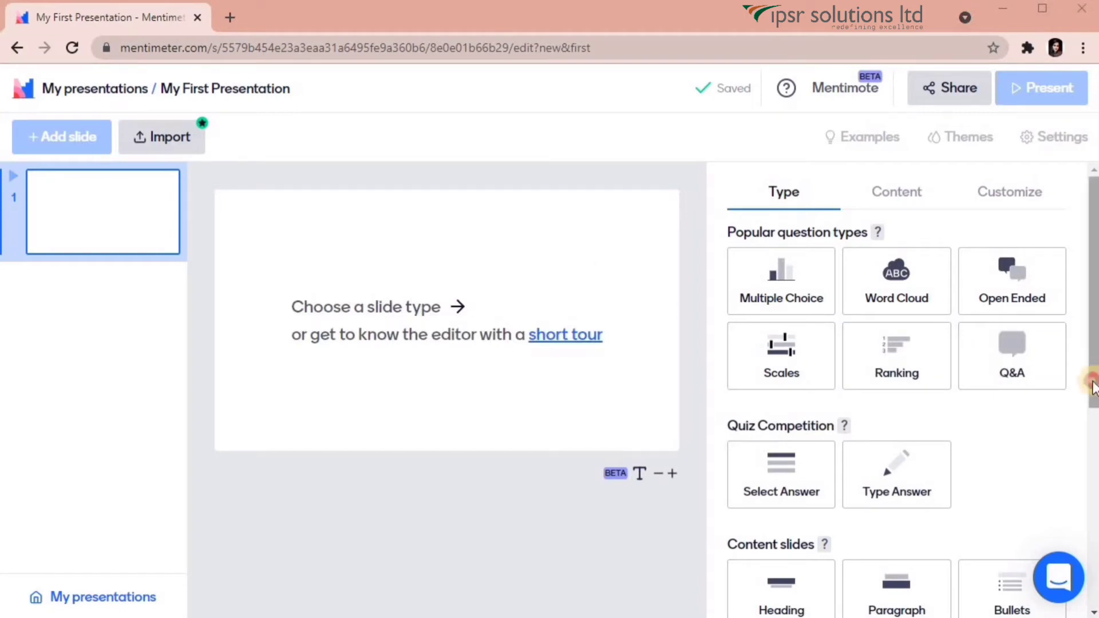
Look through the slide types and choose Multiple Choice for slide 1.
{"action": "scroll", "coordinate": [1093, 381], "scroll_direction": "down", "scroll_amount": 3}
{"action": "scroll", "coordinate": [913, 390], "scroll_direction": "down", "scroll_amount": 2}
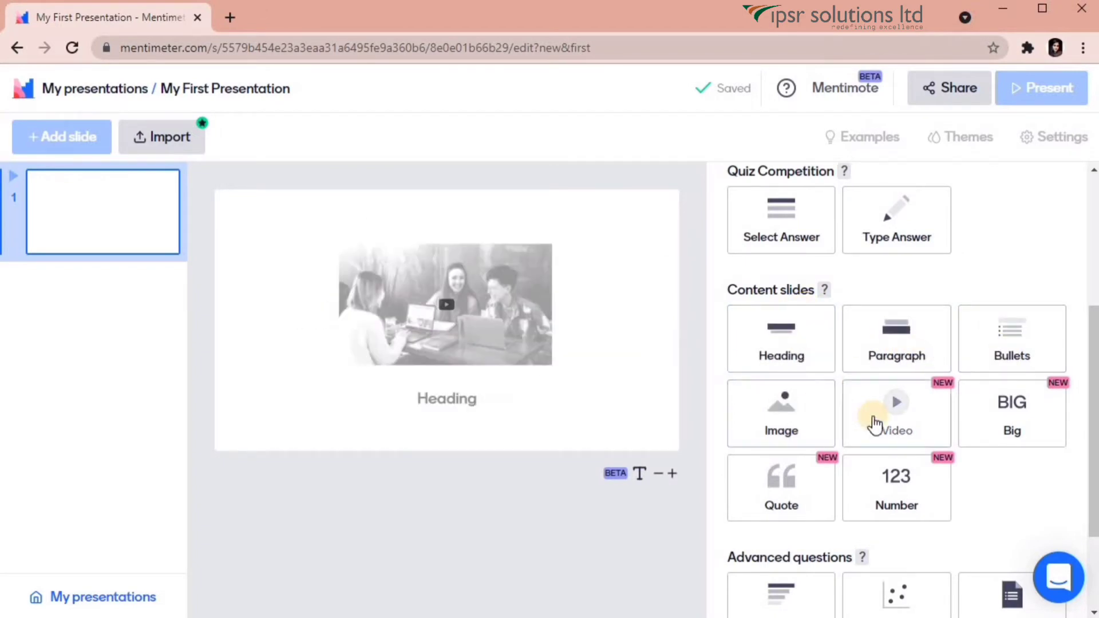
{"action": "left_click_drag", "start_coordinate": [1093, 507], "coordinate": [1093, 577]}
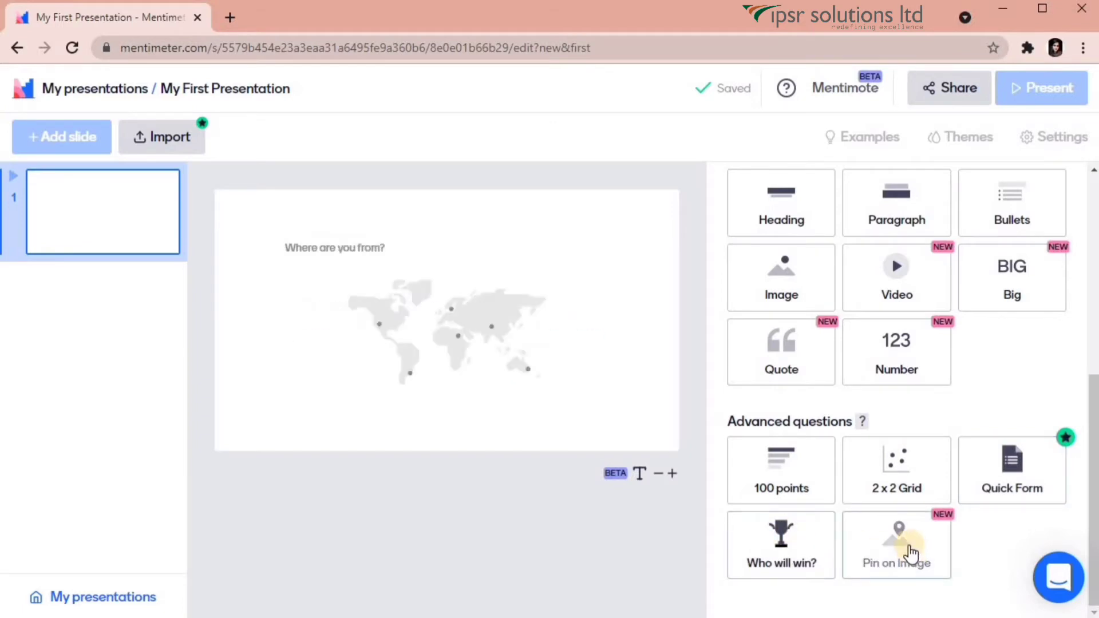
{"action": "mouse_move", "coordinate": [863, 421]}
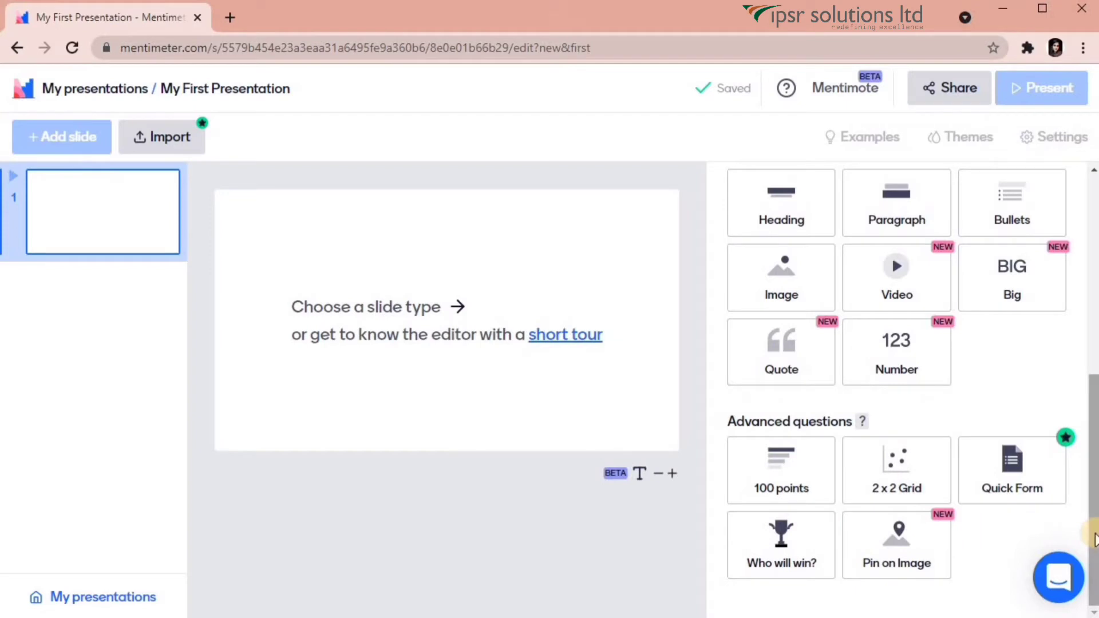
{"action": "left_click_drag", "start_coordinate": [1094, 539], "coordinate": [1095, 339]}
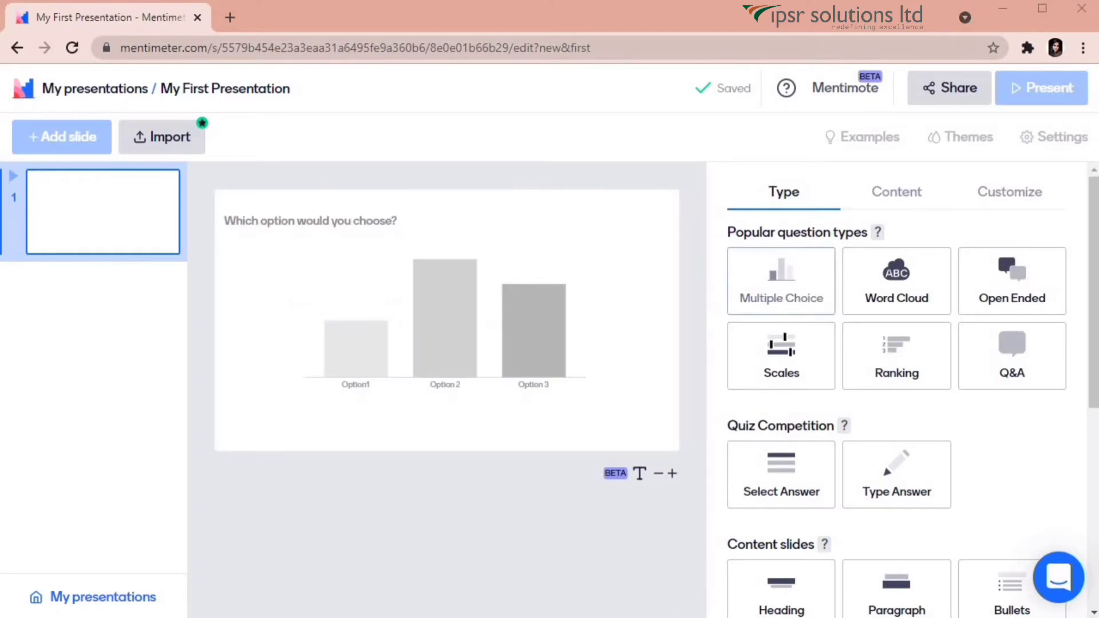
{"action": "left_click", "coordinate": [782, 281]}
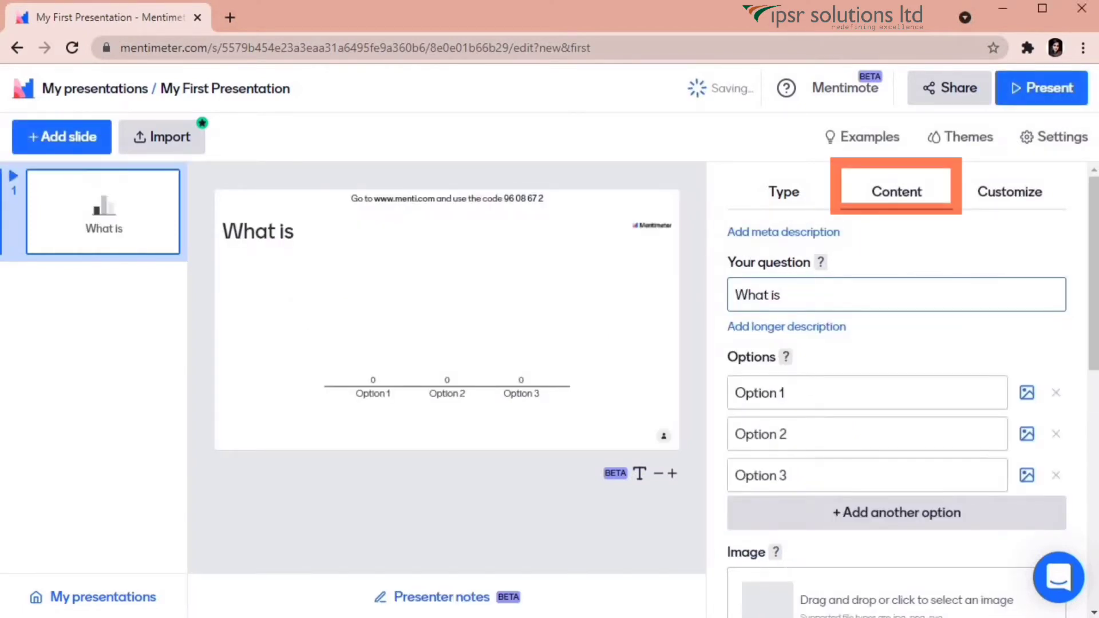
Replace the question text with 'What is the capital of India?'.
{"action": "double_click", "coordinate": [764, 294]}
{"action": "key", "text": "BackSpace"}
{"action": "key", "text": "Delete"}
{"action": "key", "text": "Delete"}
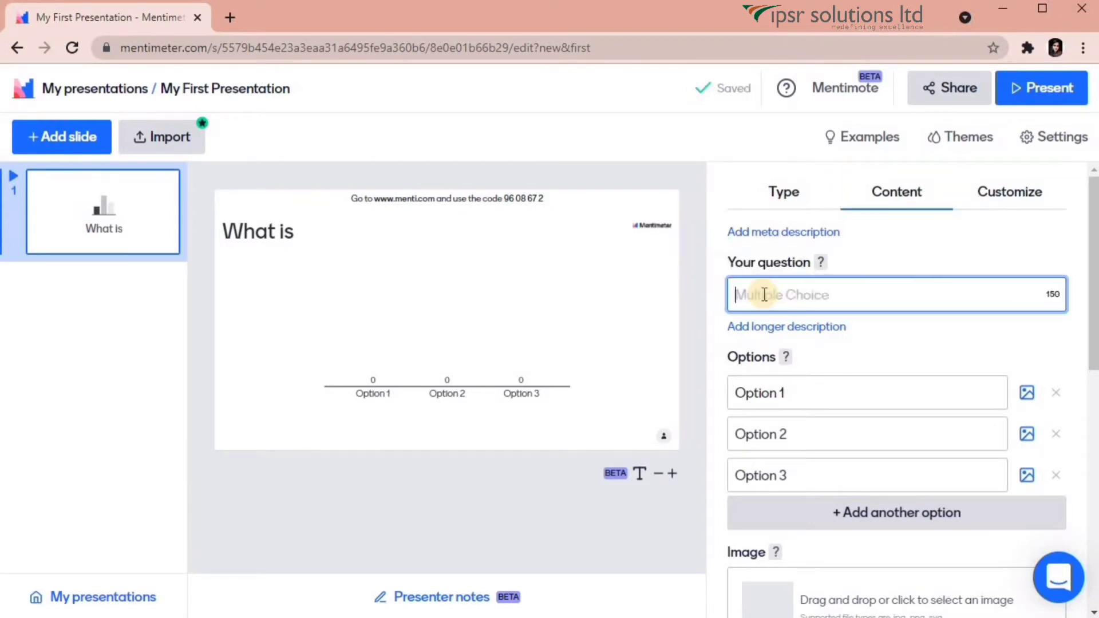
{"action": "type", "text": "What is the capital of India?"}
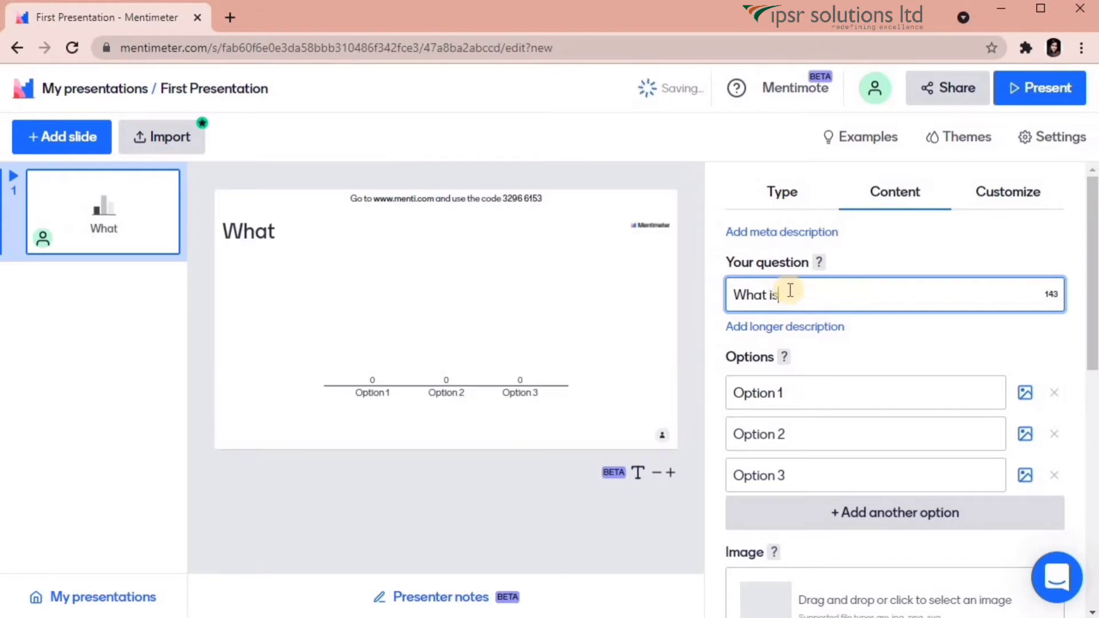
Hyperlink the question to Britannica's New Delhi page.
{"action": "triple_click", "coordinate": [902, 295]}
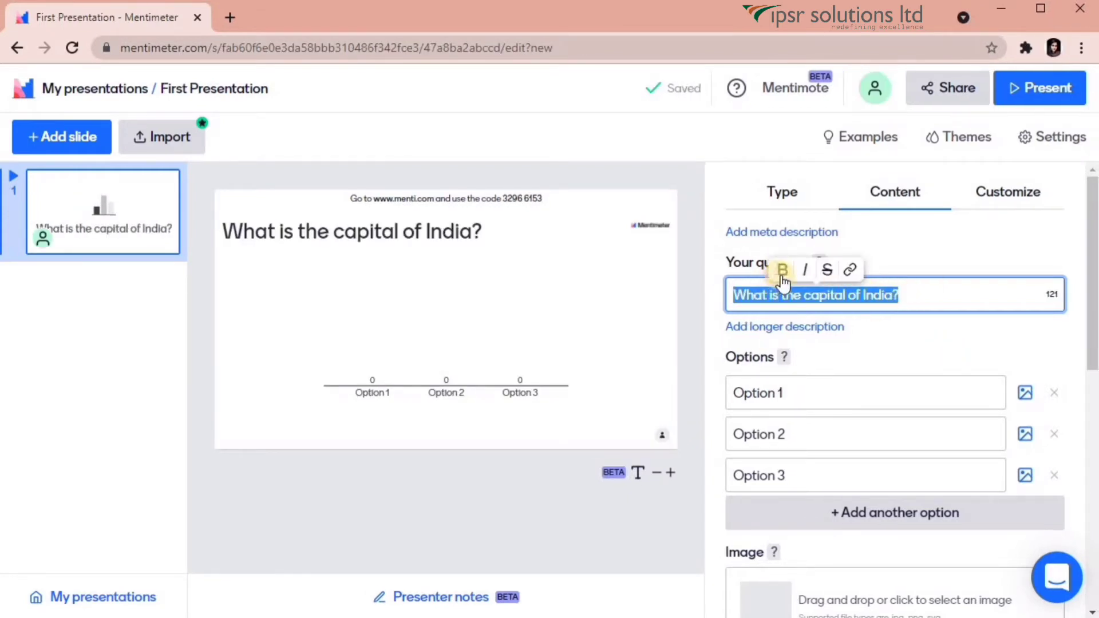
{"action": "left_click", "coordinate": [851, 270]}
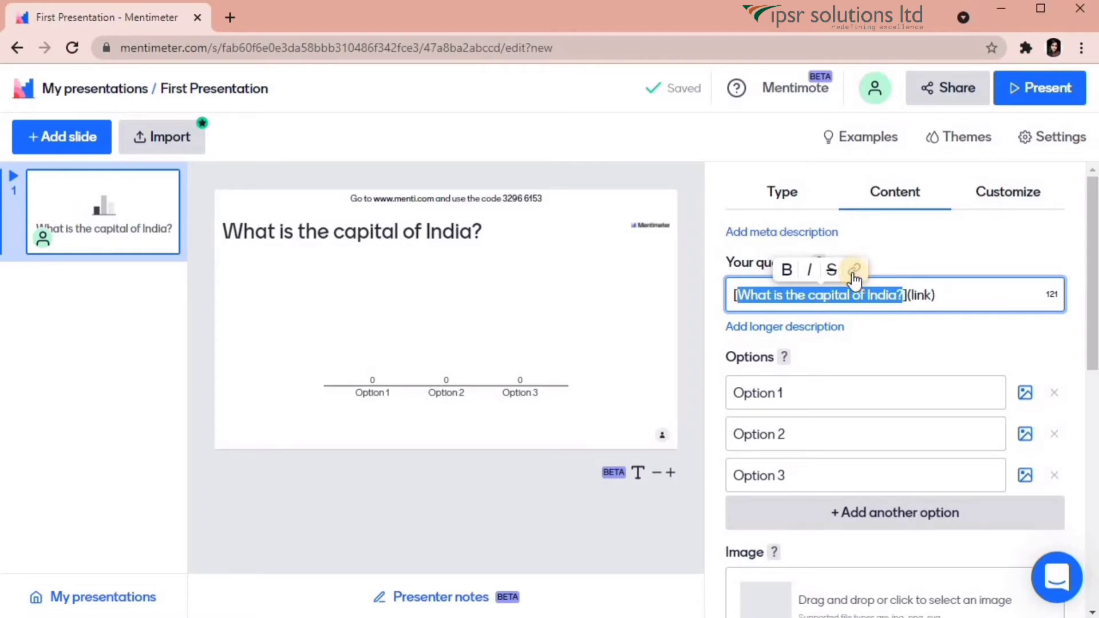
{"action": "left_click", "coordinate": [947, 297]}
{"action": "double_click", "coordinate": [922, 295]}
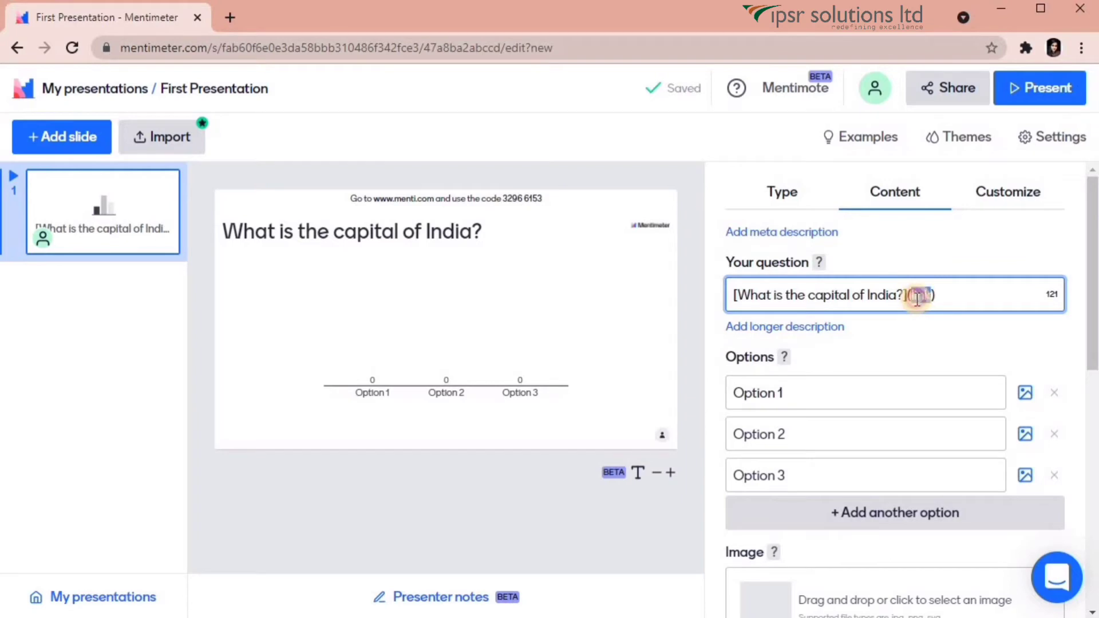
{"action": "type", "text": "https://www.britannica.com/place/New-Delhi"}
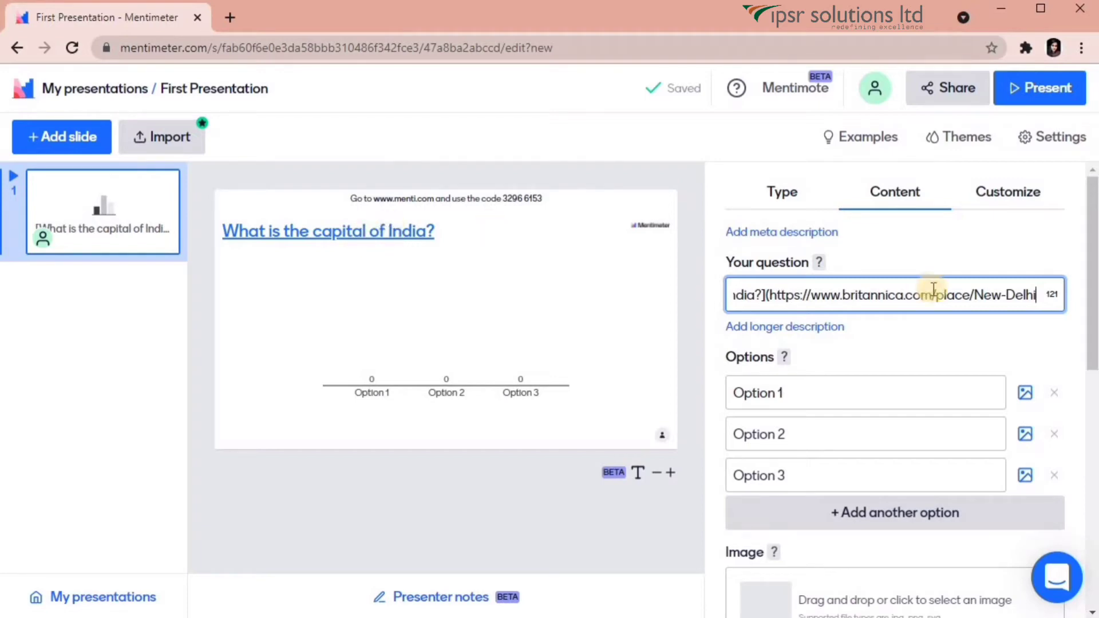
{"action": "scroll", "coordinate": [1091, 292], "scroll_direction": "down", "scroll_amount": 2}
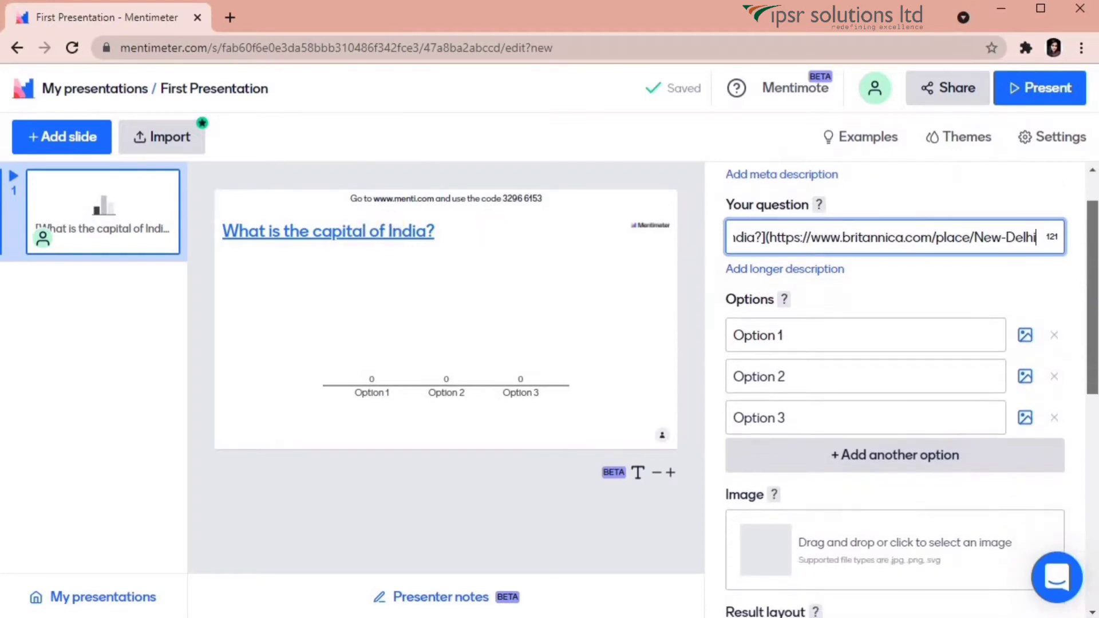
{"action": "scroll", "coordinate": [1036, 319], "scroll_direction": "down", "scroll_amount": 2}
{"action": "left_click", "coordinate": [768, 234]}
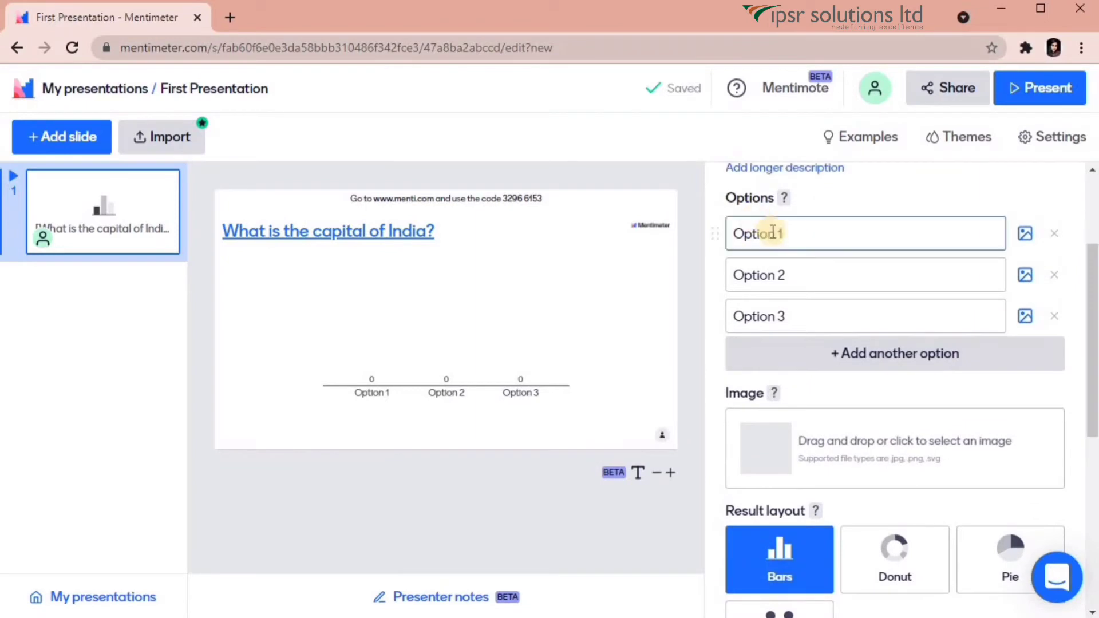
Name the three answer options Mumbai, New Delhi and Chennai.
{"action": "left_click", "coordinate": [782, 236]}
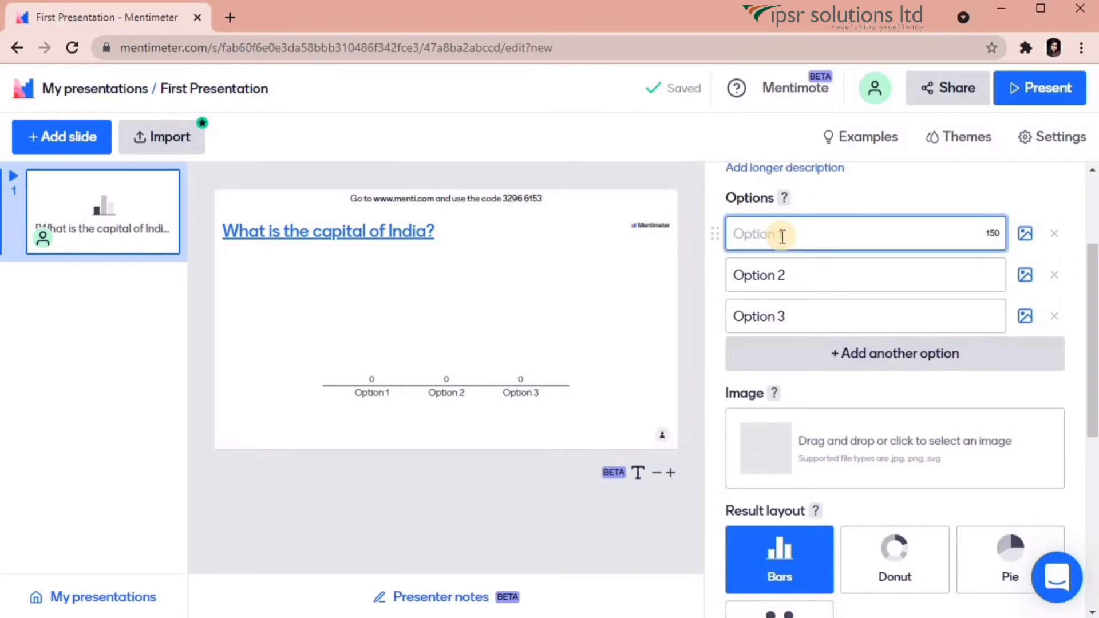
{"action": "type", "text": "Mumbai"}
{"action": "left_click", "coordinate": [792, 275]}
{"action": "type", "text": "New Delhi"}
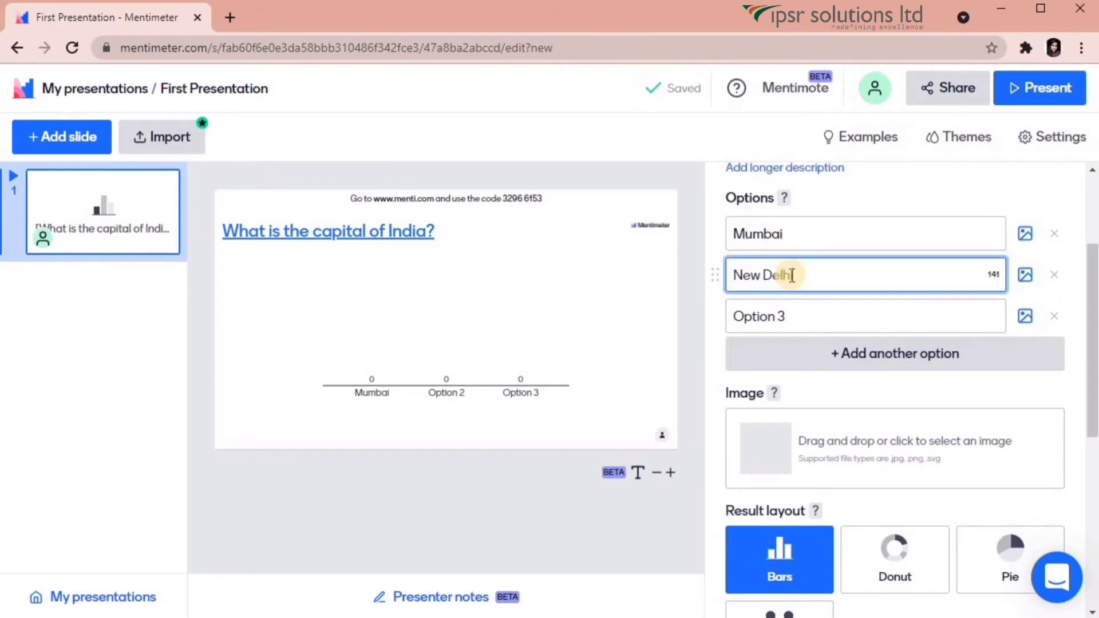
{"action": "left_click", "coordinate": [791, 317]}
{"action": "type", "text": "Chennai"}
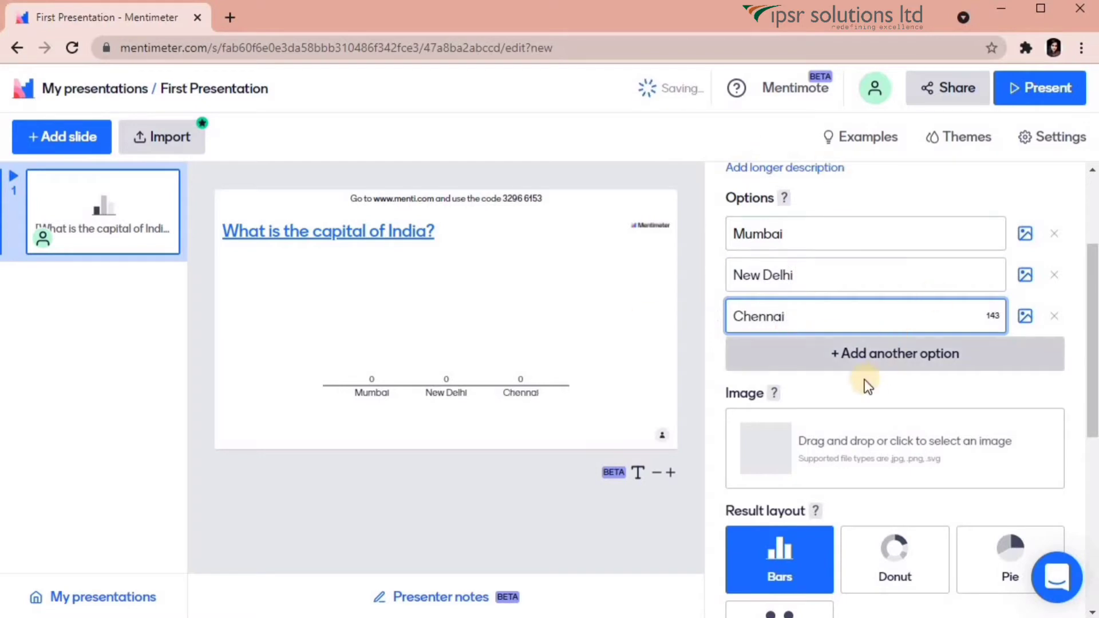
Give the Mumbai option a Mumbai photo from the Image library.
{"action": "left_click_drag", "start_coordinate": [1092, 331], "coordinate": [1094, 299]}
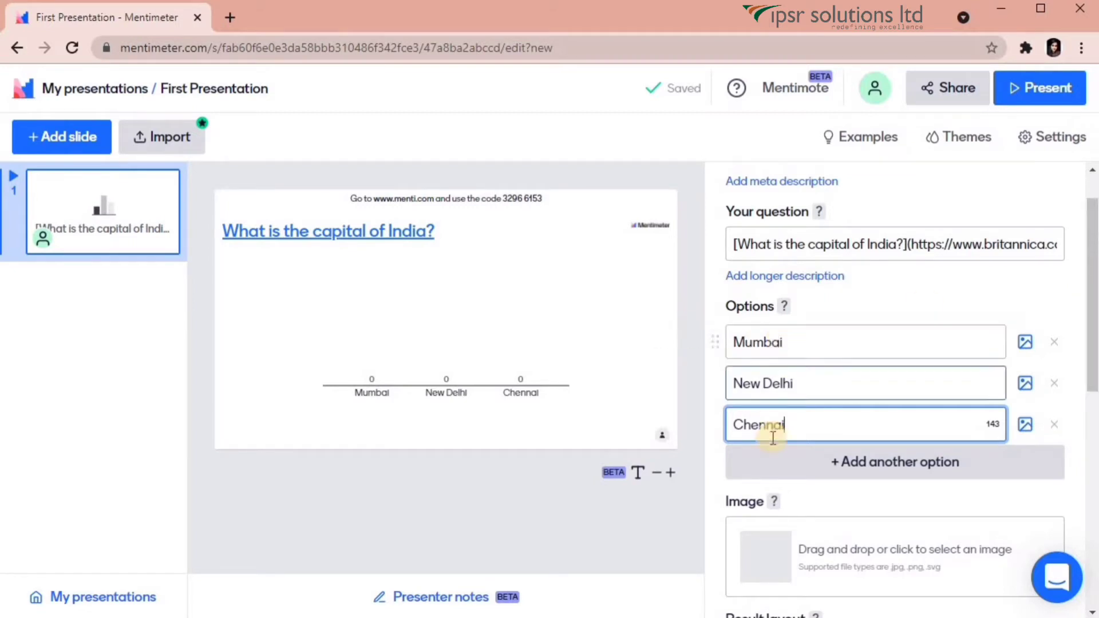
{"action": "left_click", "coordinate": [1025, 343]}
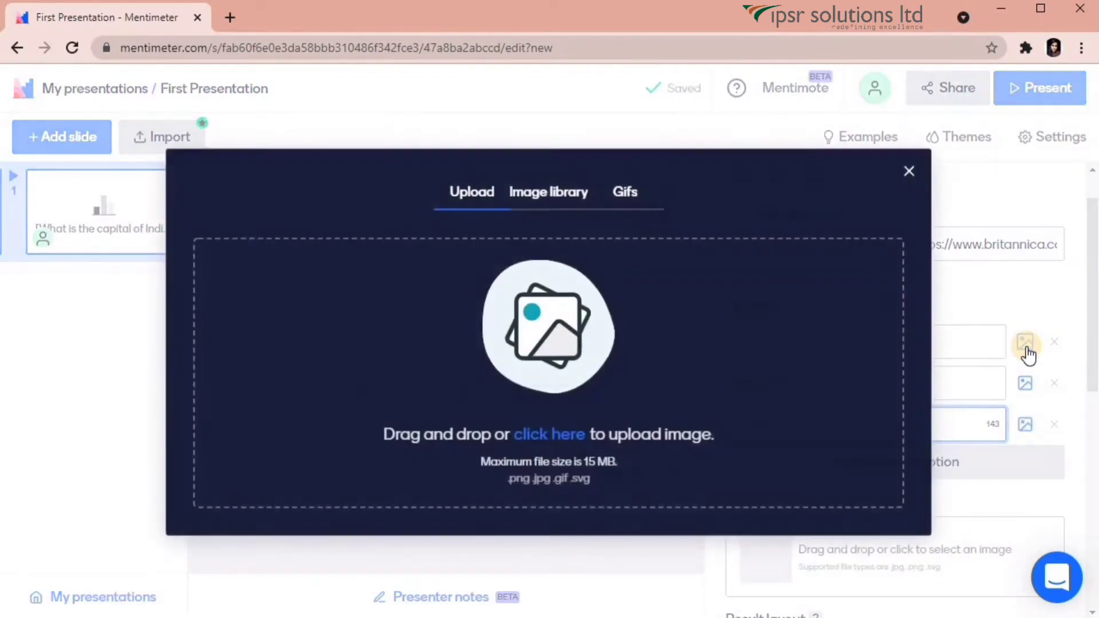
{"action": "left_click", "coordinate": [556, 195]}
{"action": "left_click", "coordinate": [498, 275]}
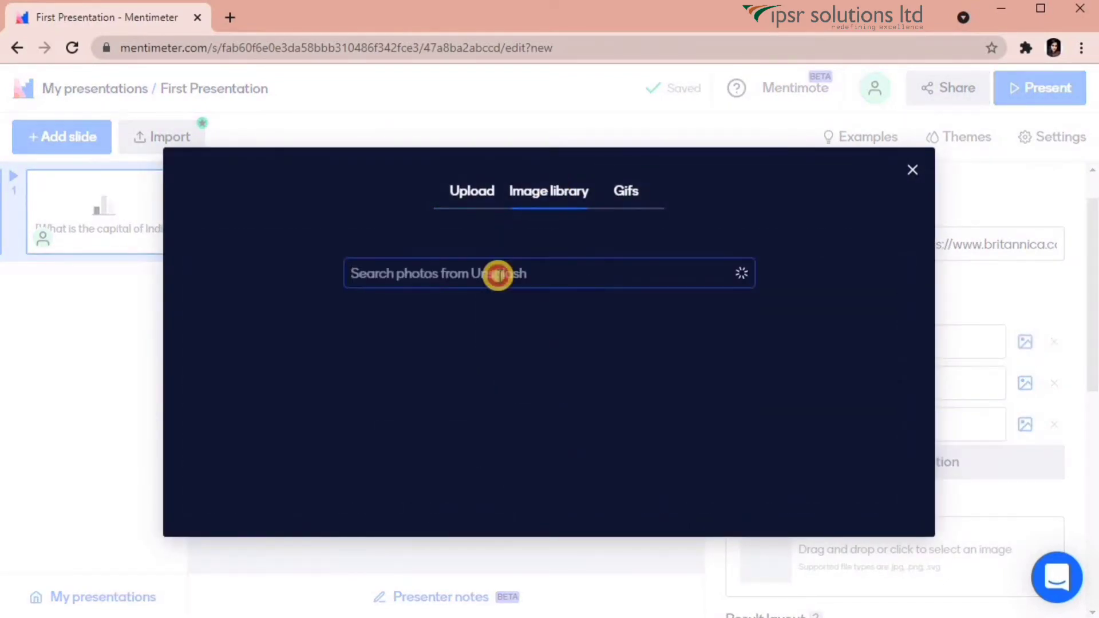
{"action": "type", "text": "mumbai"}
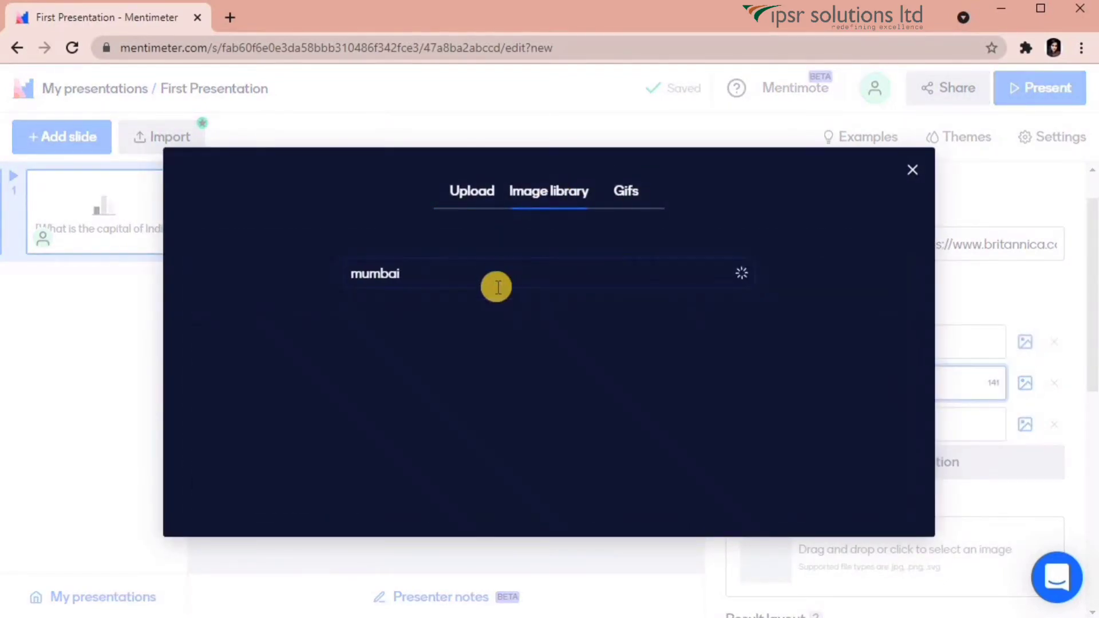
{"action": "left_click", "coordinate": [264, 458]}
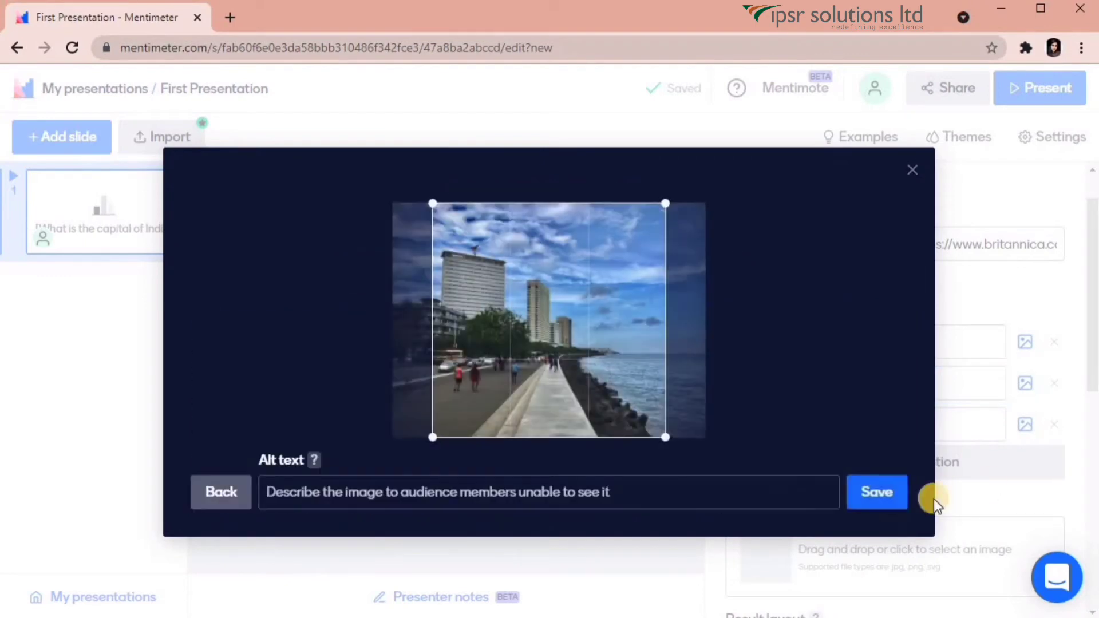
{"action": "left_click", "coordinate": [892, 493]}
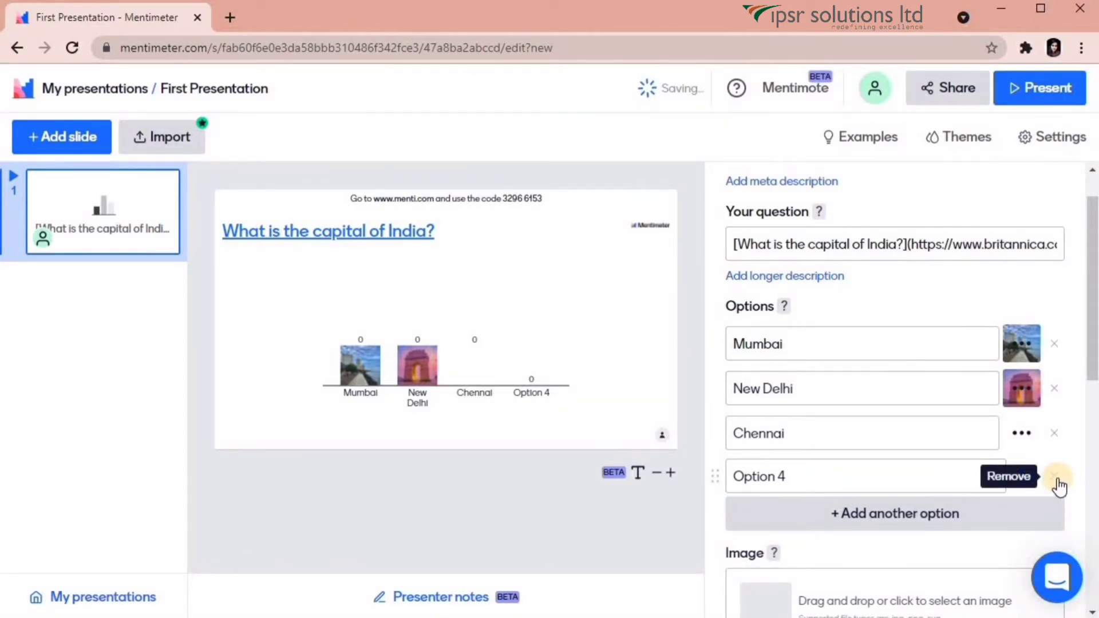
Remove the fourth option and add a cropped Indian flag photo as the slide image.
{"action": "left_click", "coordinate": [1055, 478]}
{"action": "left_click_drag", "start_coordinate": [1093, 372], "coordinate": [1093, 507]}
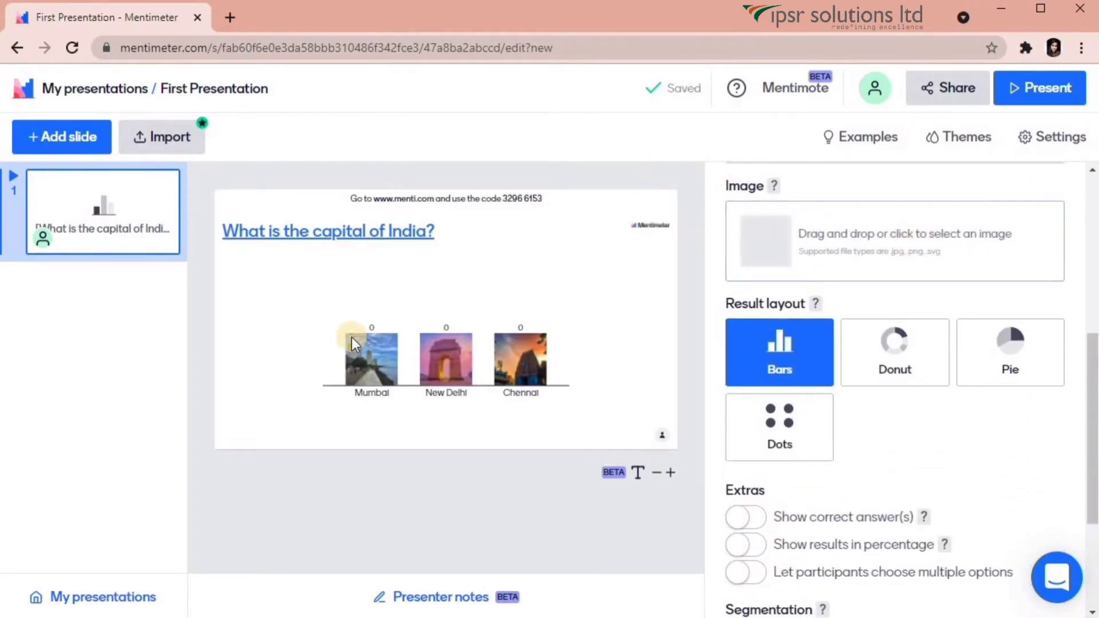
{"action": "left_click", "coordinate": [908, 233]}
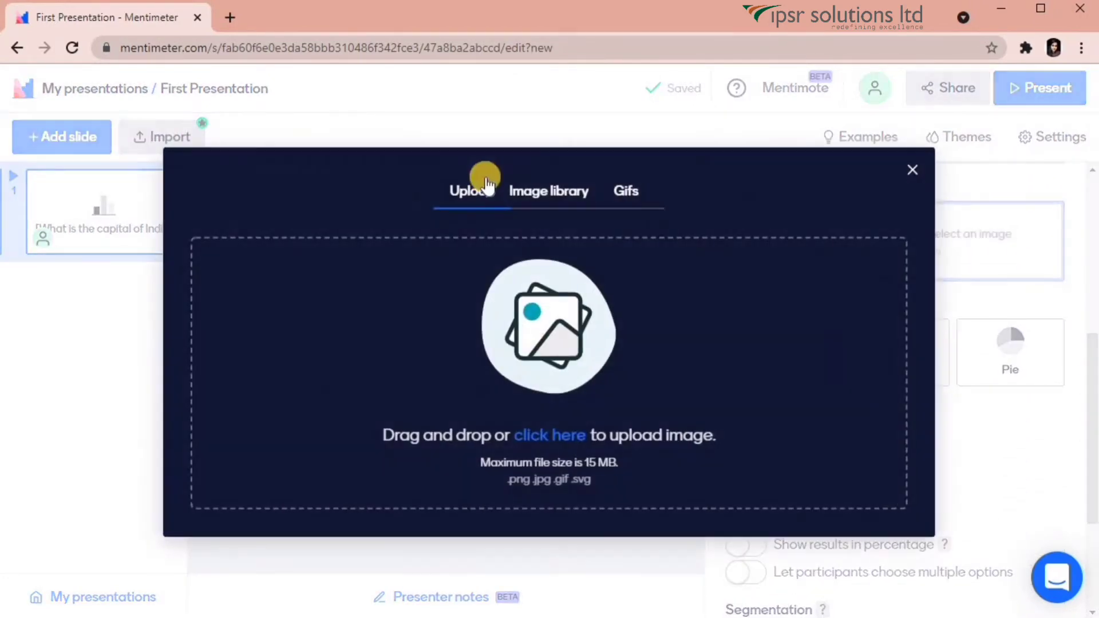
{"action": "left_click", "coordinate": [549, 190]}
{"action": "type", "text": "indian flag"}
{"action": "key", "text": "Return"}
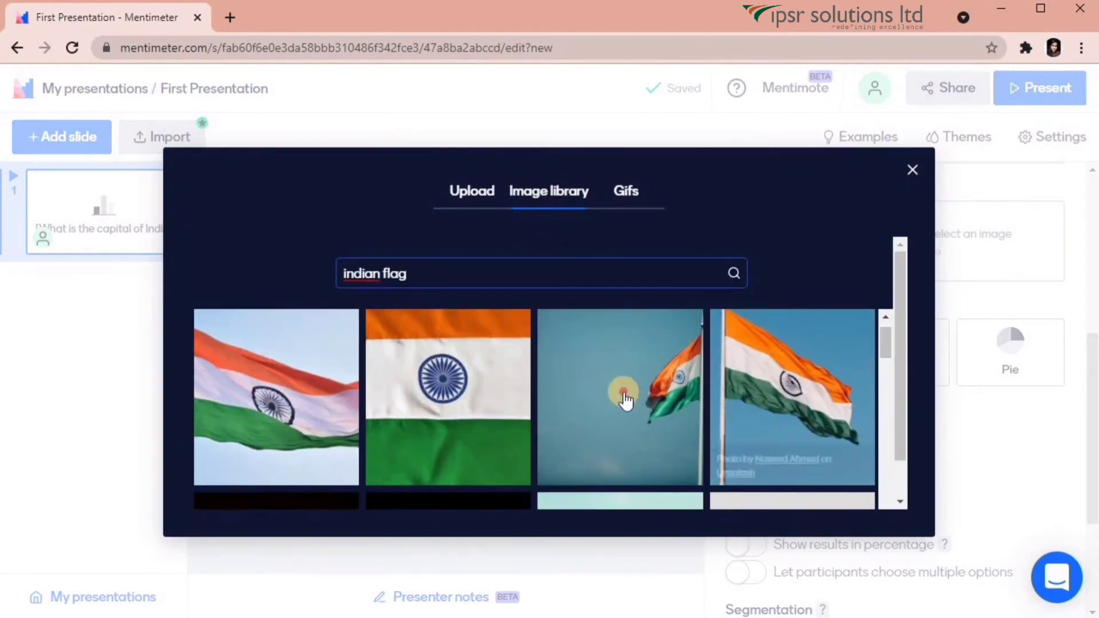
{"action": "left_click", "coordinate": [626, 399]}
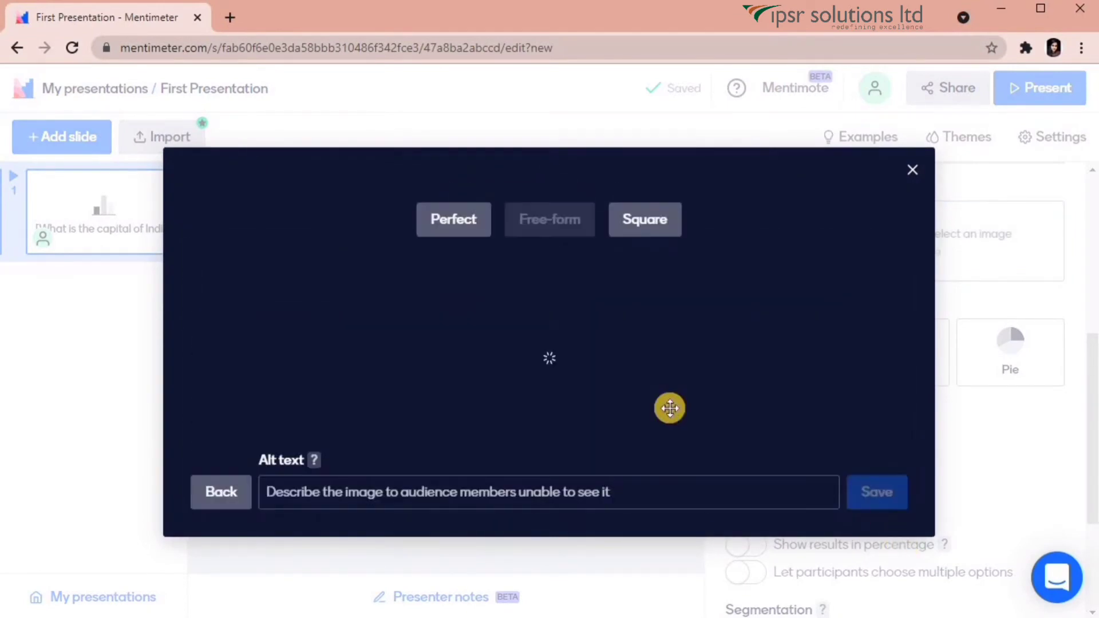
{"action": "left_click_drag", "start_coordinate": [410, 339], "coordinate": [548, 349]}
{"action": "left_click", "coordinate": [876, 496]}
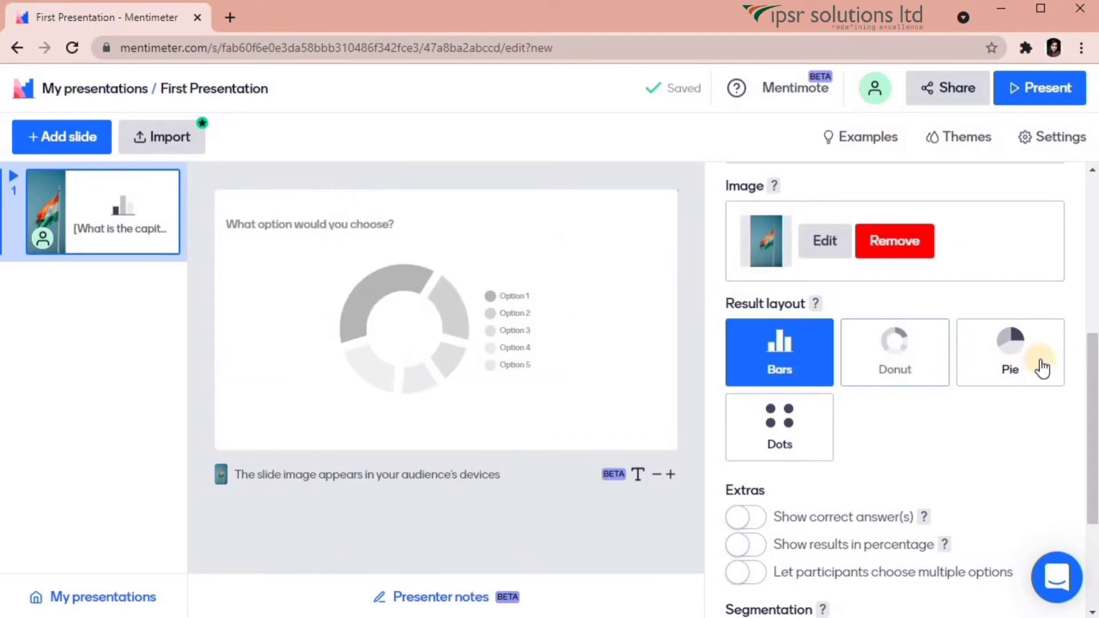
{"action": "left_click", "coordinate": [1095, 421]}
Switch on Show correct answer(s) and tick New Delhi as the correct option.
{"action": "scroll", "coordinate": [1095, 421], "scroll_direction": "down", "scroll_amount": 3}
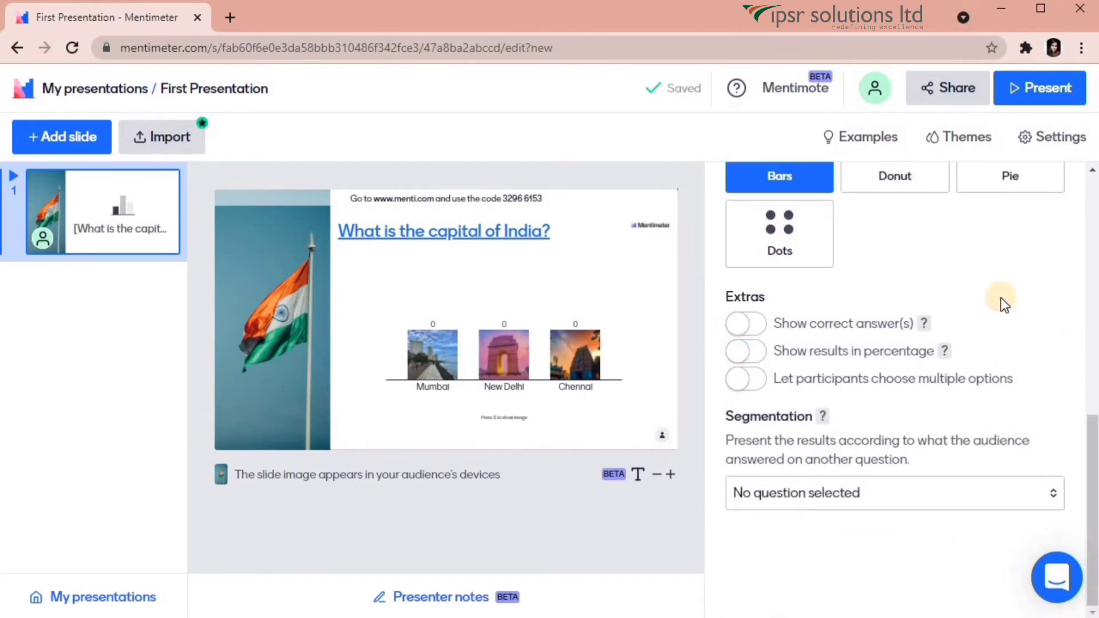
{"action": "left_click", "coordinate": [745, 324]}
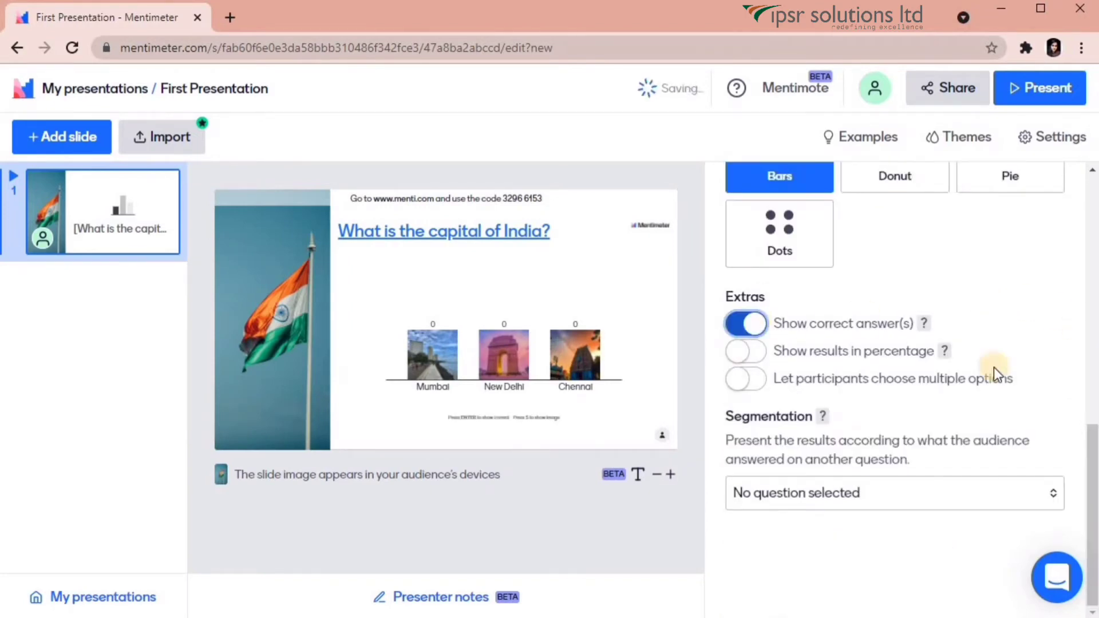
{"action": "left_click_drag", "start_coordinate": [1091, 437], "coordinate": [1083, 219]}
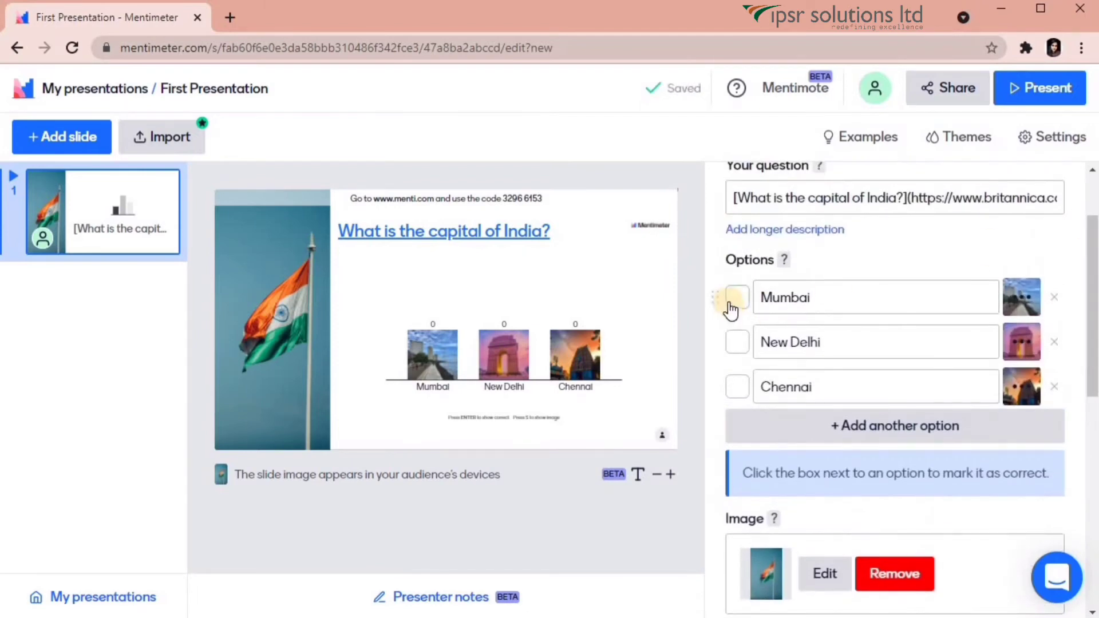
{"action": "left_click", "coordinate": [739, 347]}
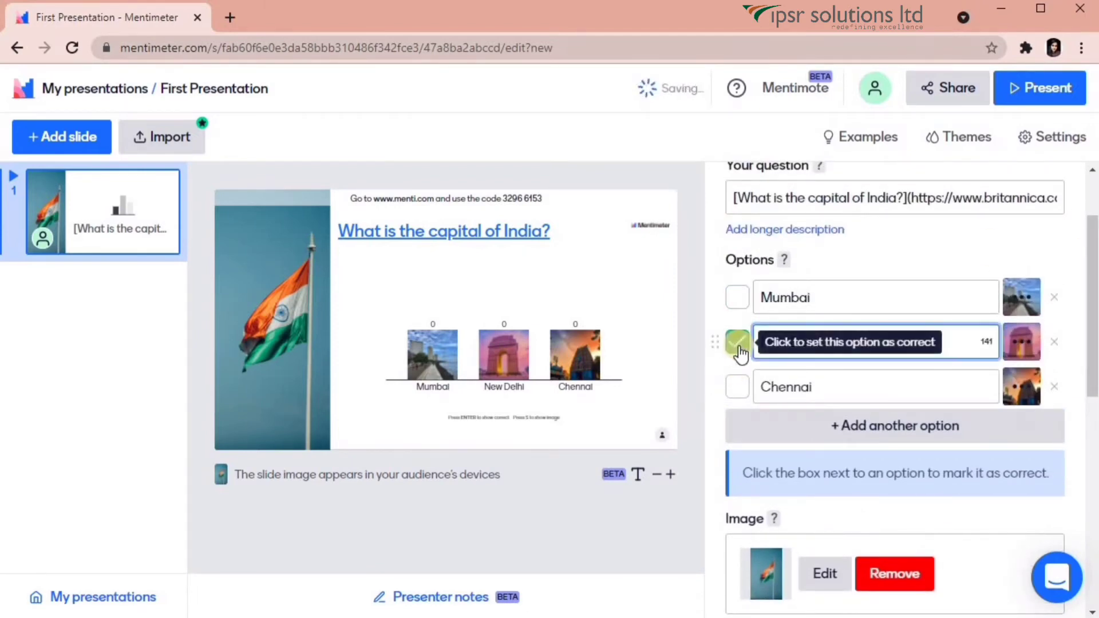
{"action": "left_click_drag", "start_coordinate": [1092, 266], "coordinate": [1093, 471]}
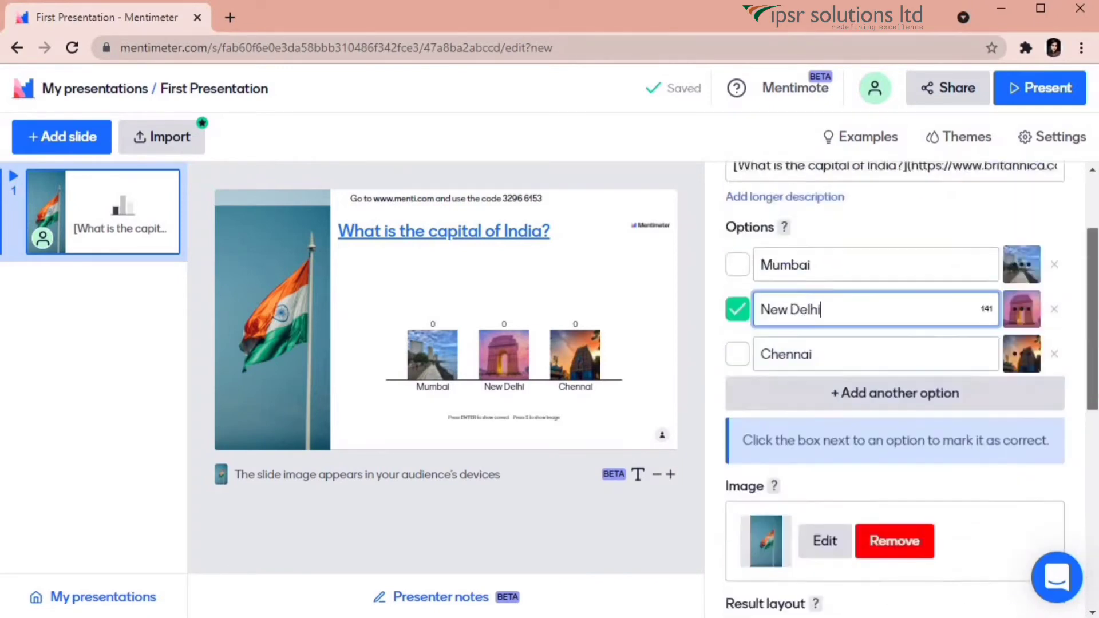
{"action": "scroll", "coordinate": [900, 222], "scroll_direction": "up", "scroll_amount": 3}
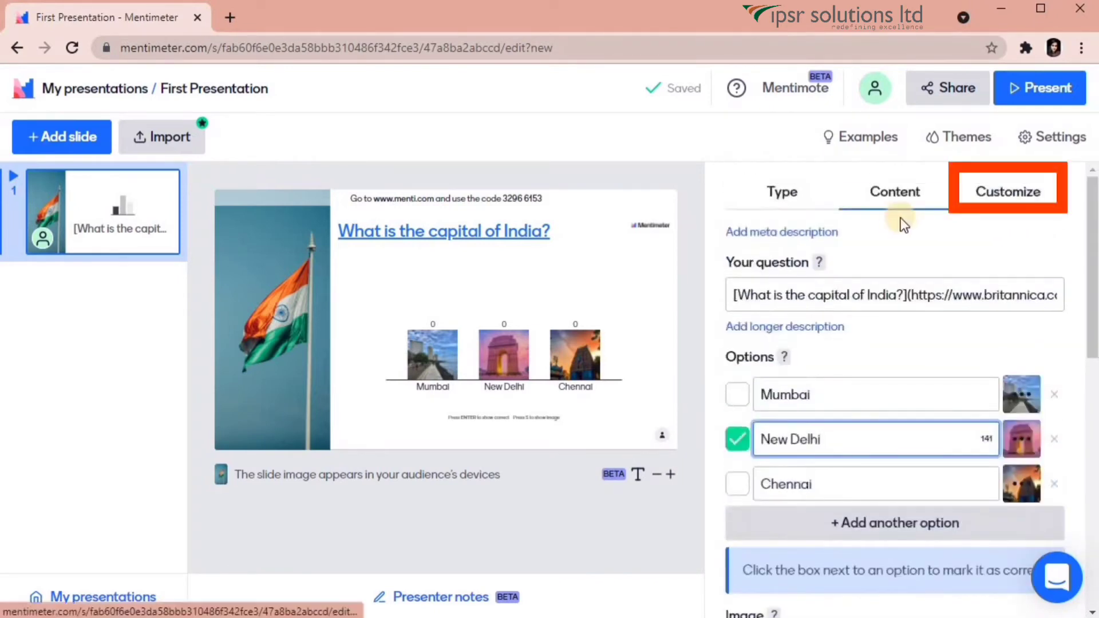
In Customize, try several layouts and settle on the flag image in a left strip.
{"action": "left_click", "coordinate": [1019, 198]}
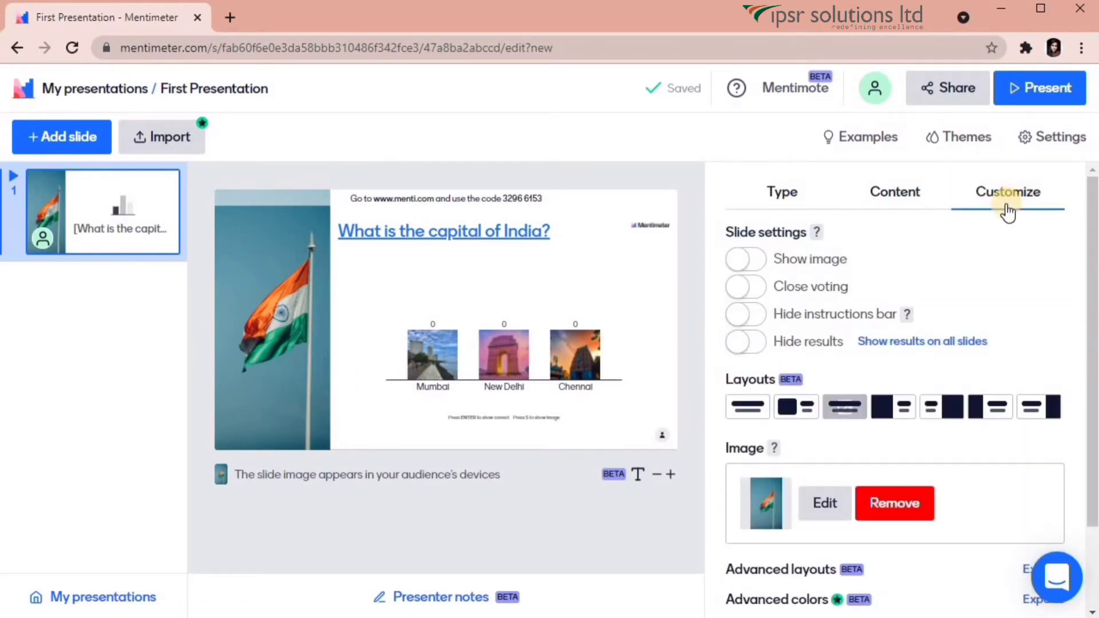
{"action": "left_click", "coordinate": [738, 261]}
{"action": "left_click", "coordinate": [755, 261]}
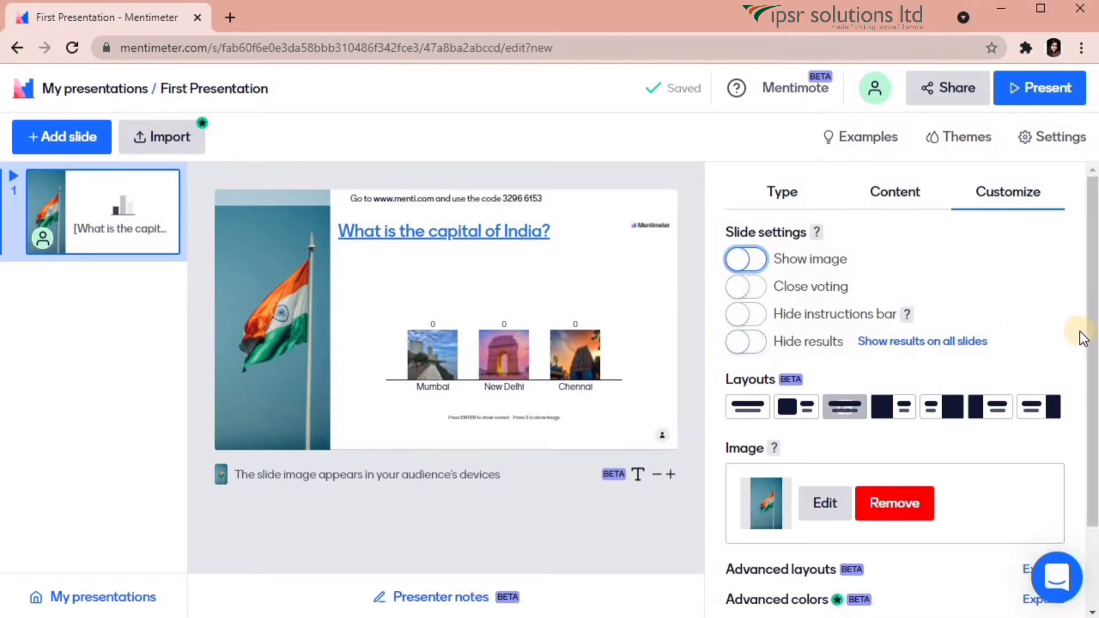
{"action": "scroll", "coordinate": [1094, 361], "scroll_direction": "down", "scroll_amount": 2}
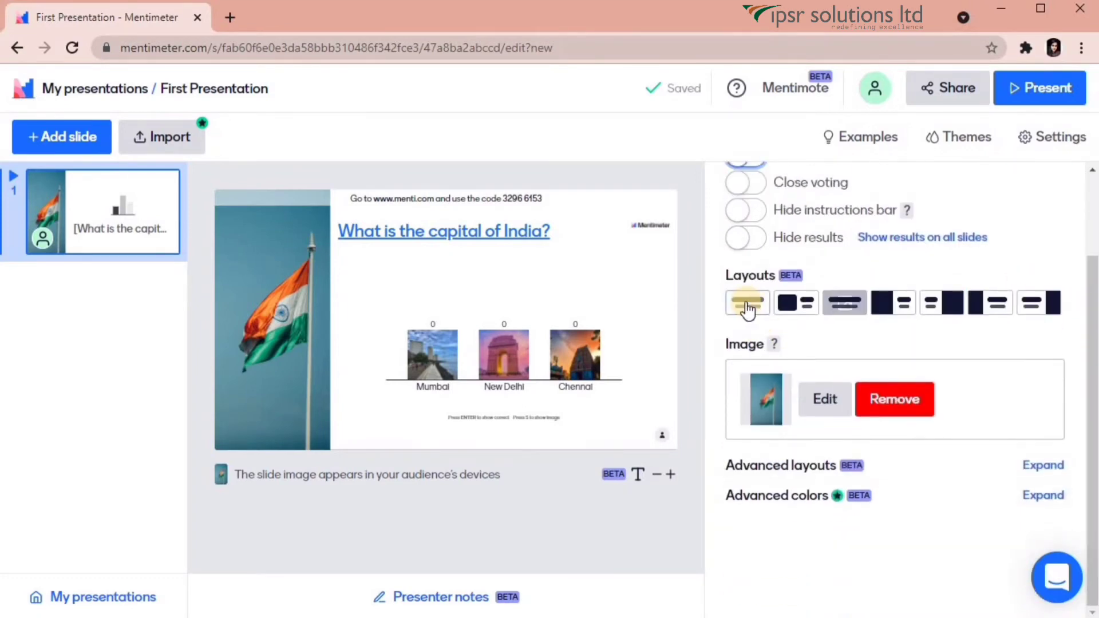
{"action": "left_click", "coordinate": [746, 305]}
{"action": "left_click", "coordinate": [800, 309]}
{"action": "left_click", "coordinate": [852, 311]}
{"action": "left_click", "coordinate": [993, 308]}
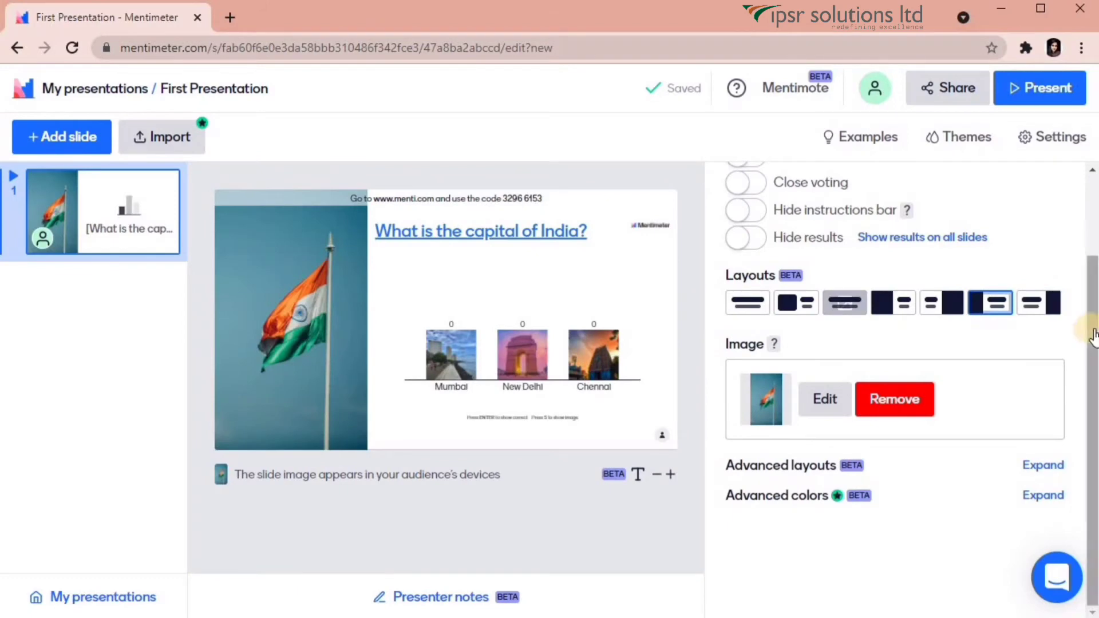
{"action": "left_click_drag", "start_coordinate": [1094, 350], "coordinate": [1094, 433]}
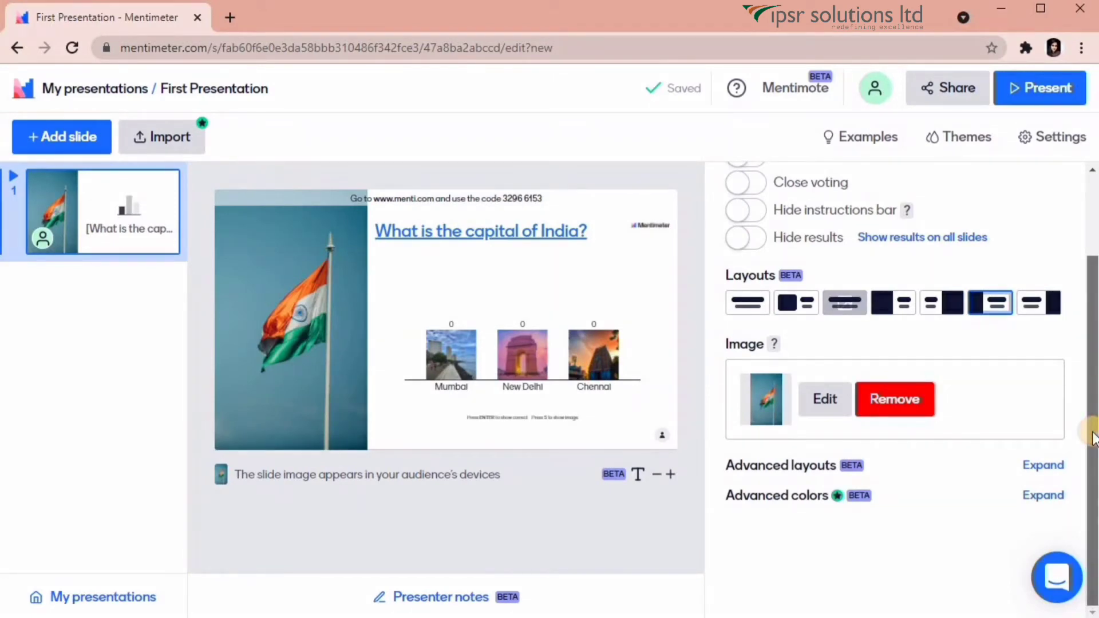
Set the advanced layout to keep the image on the left and expand Advanced colors.
{"action": "left_click", "coordinate": [1042, 467]}
{"action": "scroll", "coordinate": [1063, 532], "scroll_direction": "down", "scroll_amount": 3}
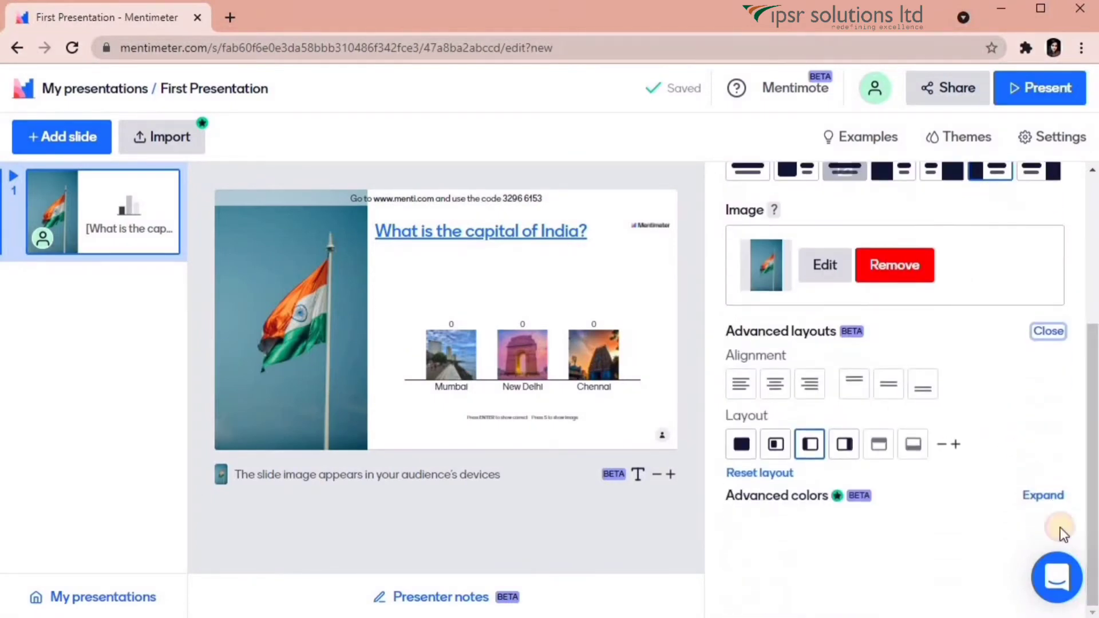
{"action": "left_click", "coordinate": [807, 447]}
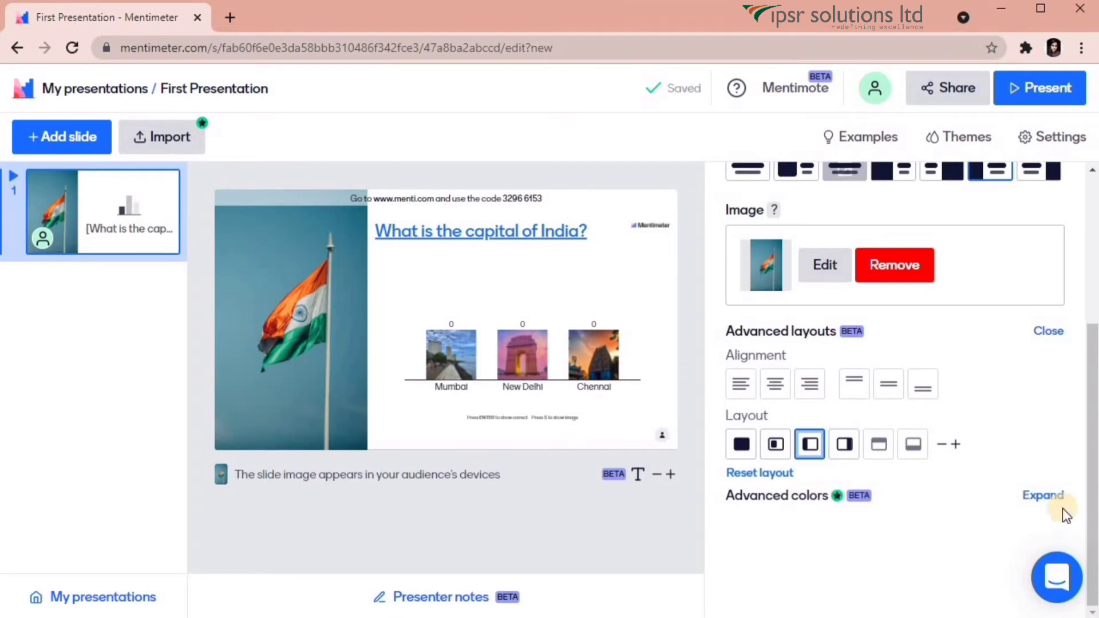
{"action": "left_click", "coordinate": [1056, 497]}
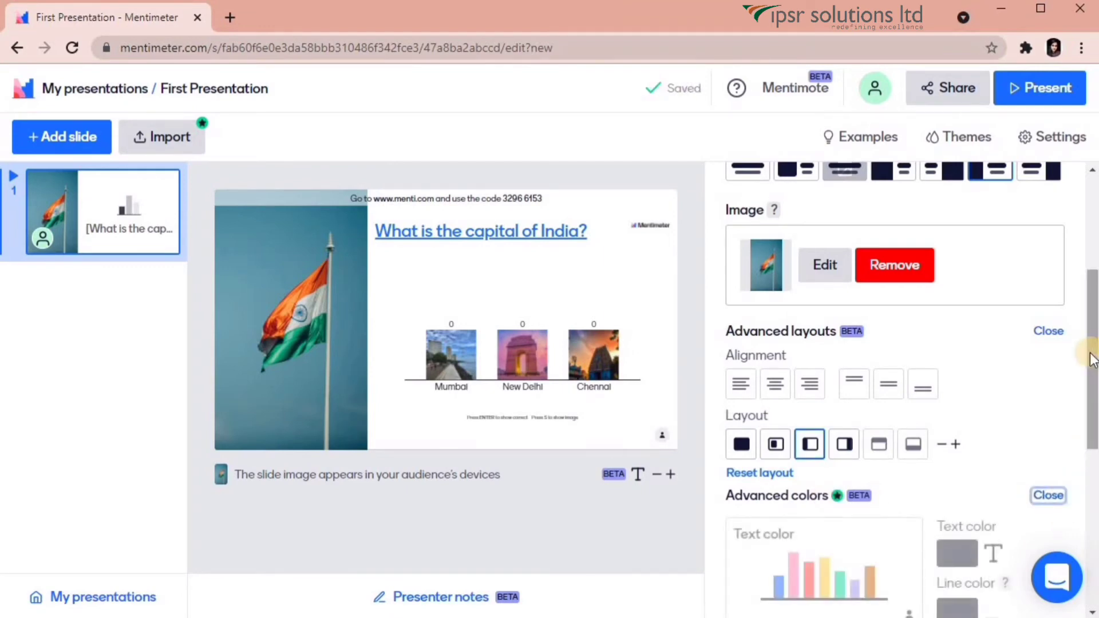
{"action": "left_click_drag", "start_coordinate": [1093, 404], "coordinate": [1095, 506]}
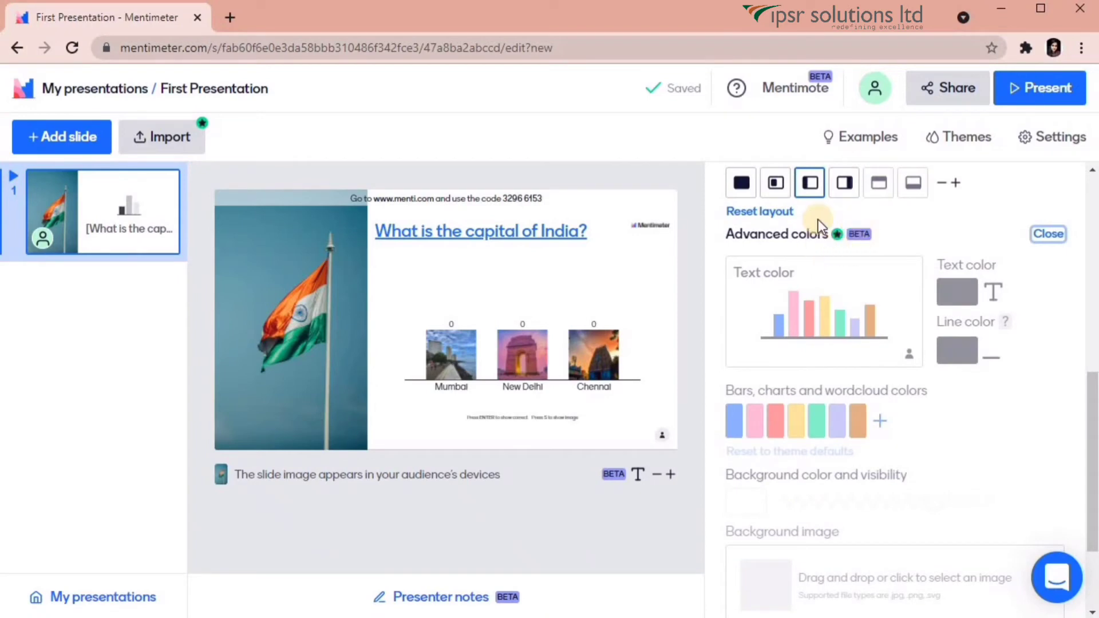
{"action": "left_click_drag", "start_coordinate": [1082, 369], "coordinate": [1087, 179]}
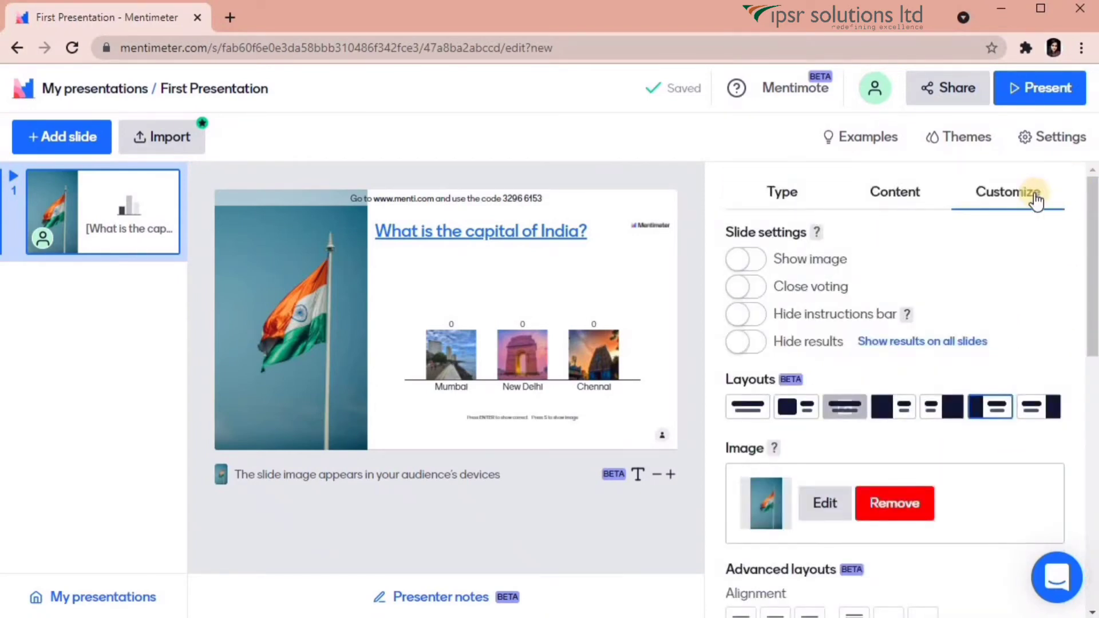
Bring up the Share dialog's Participation details with the voting code and voting link.
{"action": "left_click", "coordinate": [790, 198]}
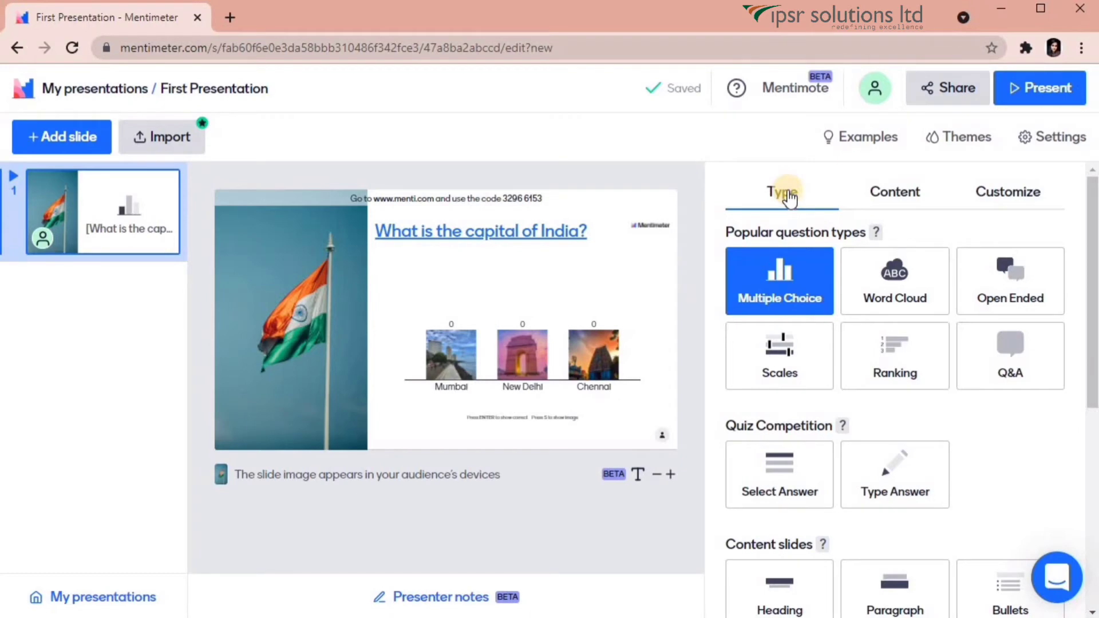
{"action": "left_click", "coordinate": [925, 98]}
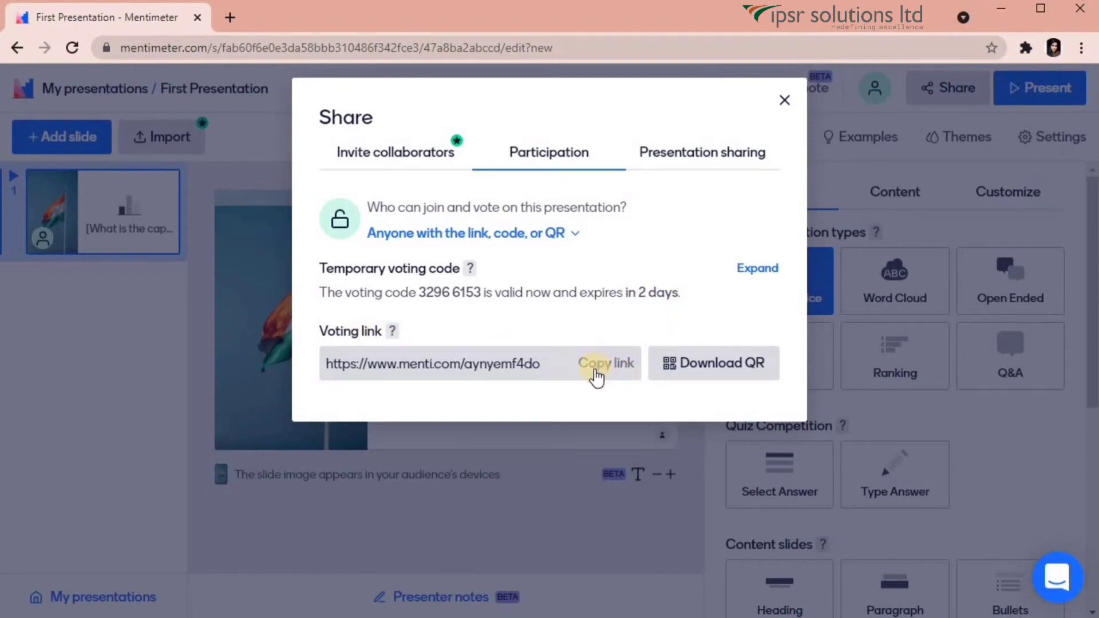
Close the Share dialog and check the Google Meet call before returning to the editor.
{"action": "left_click", "coordinate": [785, 101]}
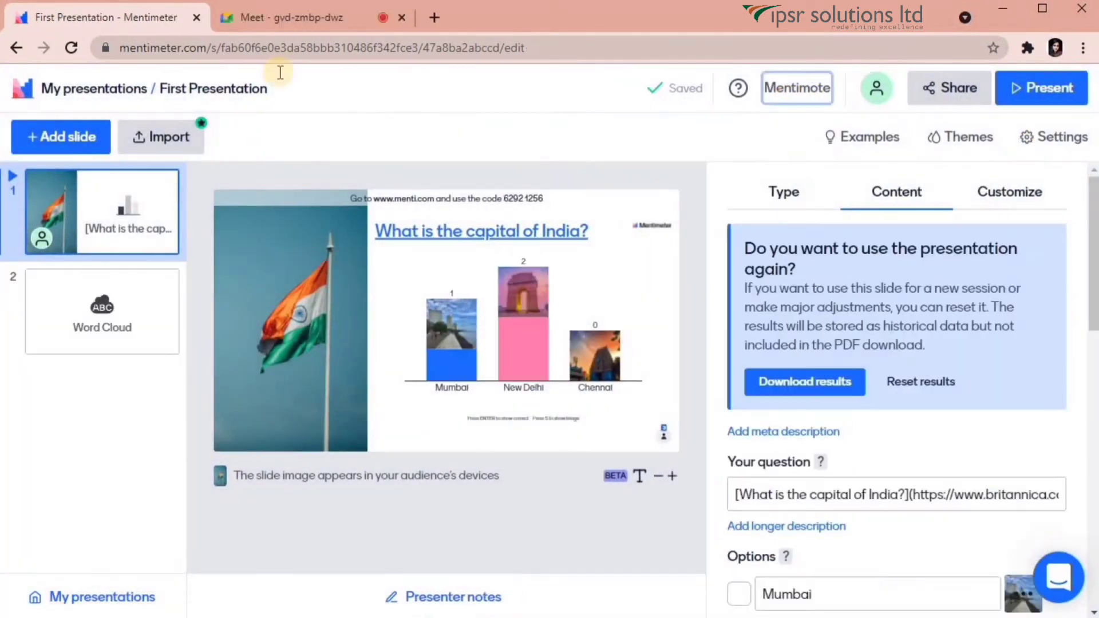
{"action": "left_click", "coordinate": [294, 17]}
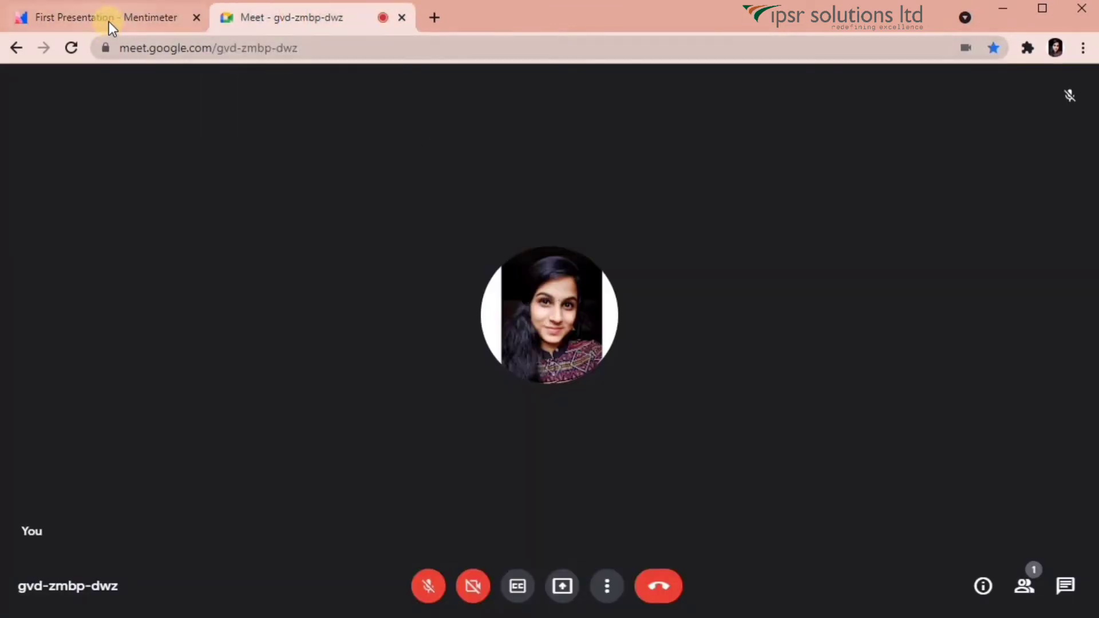
{"action": "left_click", "coordinate": [108, 22]}
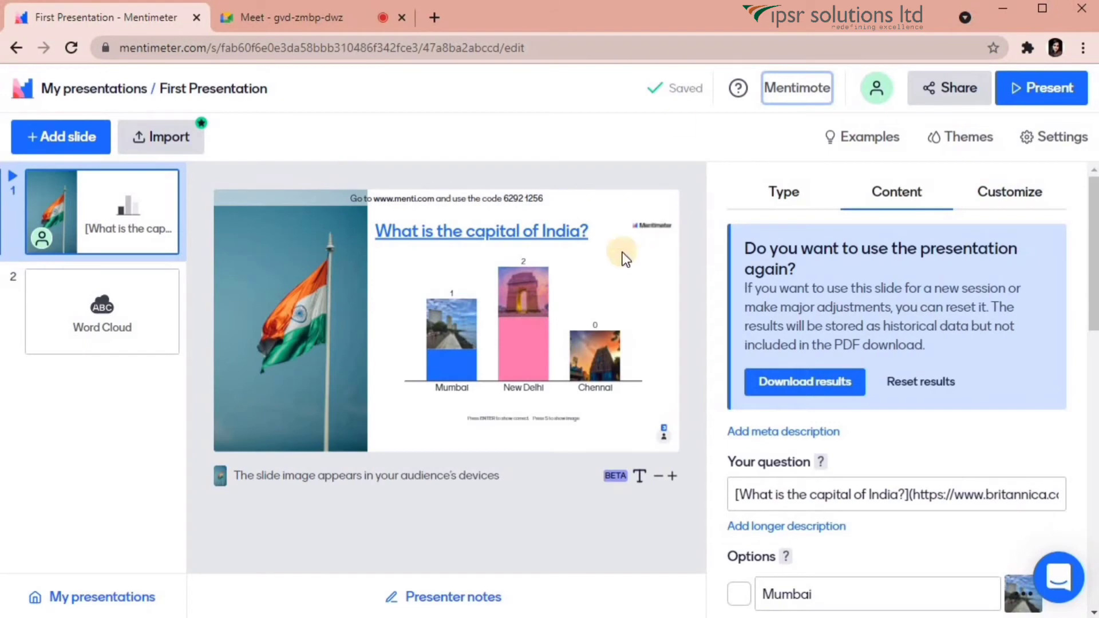
Present the capital-of-India slide and exit full screen to show live results in the browser.
{"action": "left_click", "coordinate": [1043, 86]}
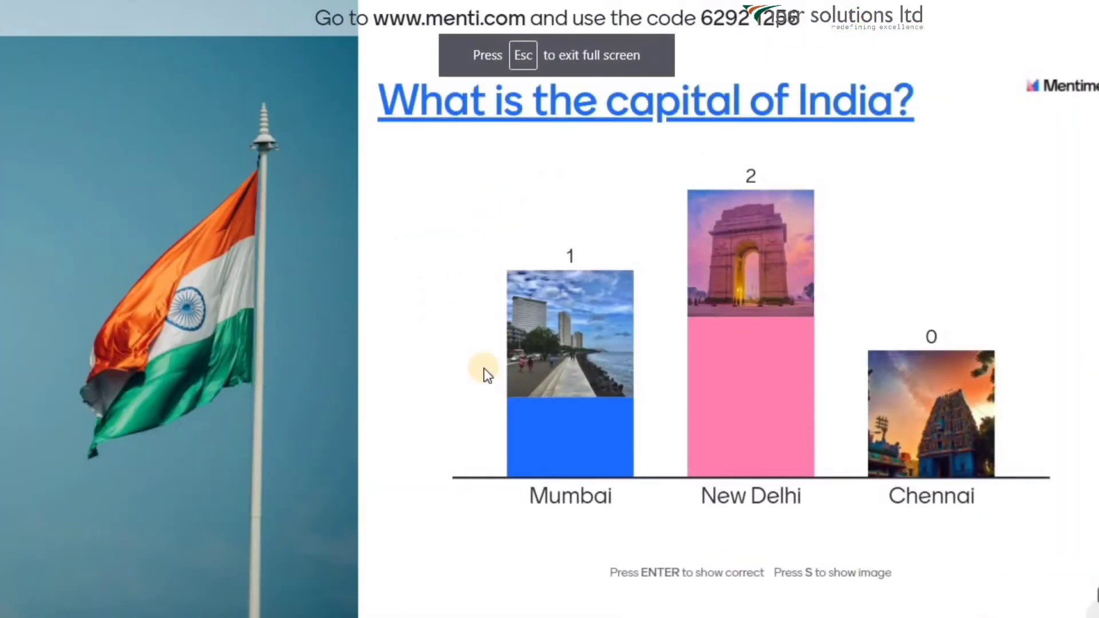
{"action": "mouse_move", "coordinate": [245, 610]}
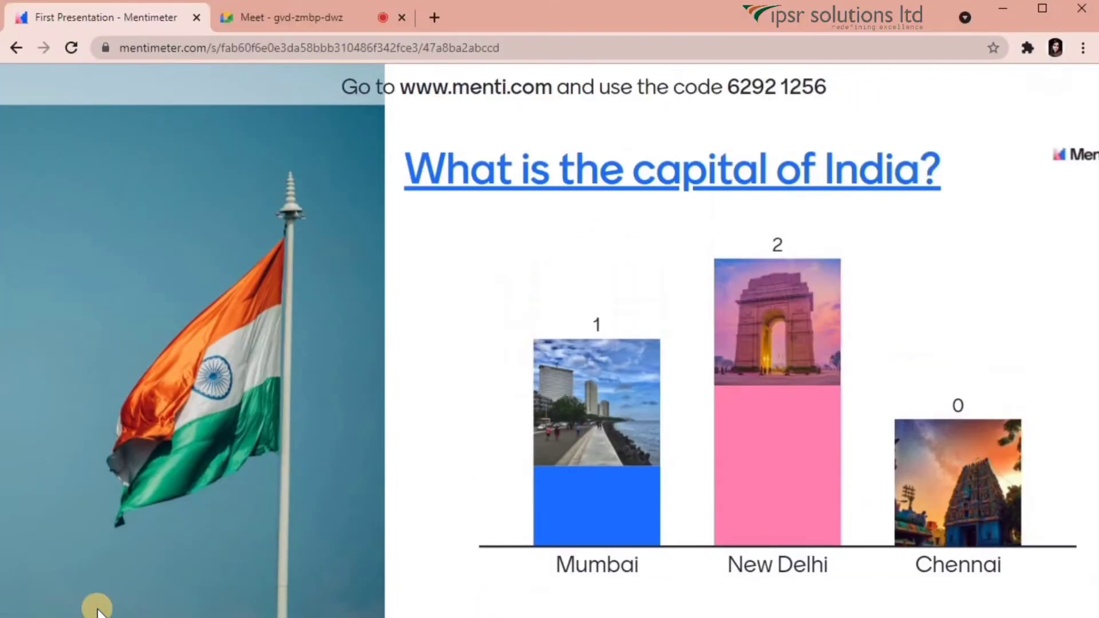
{"action": "left_click", "coordinate": [97, 609]}
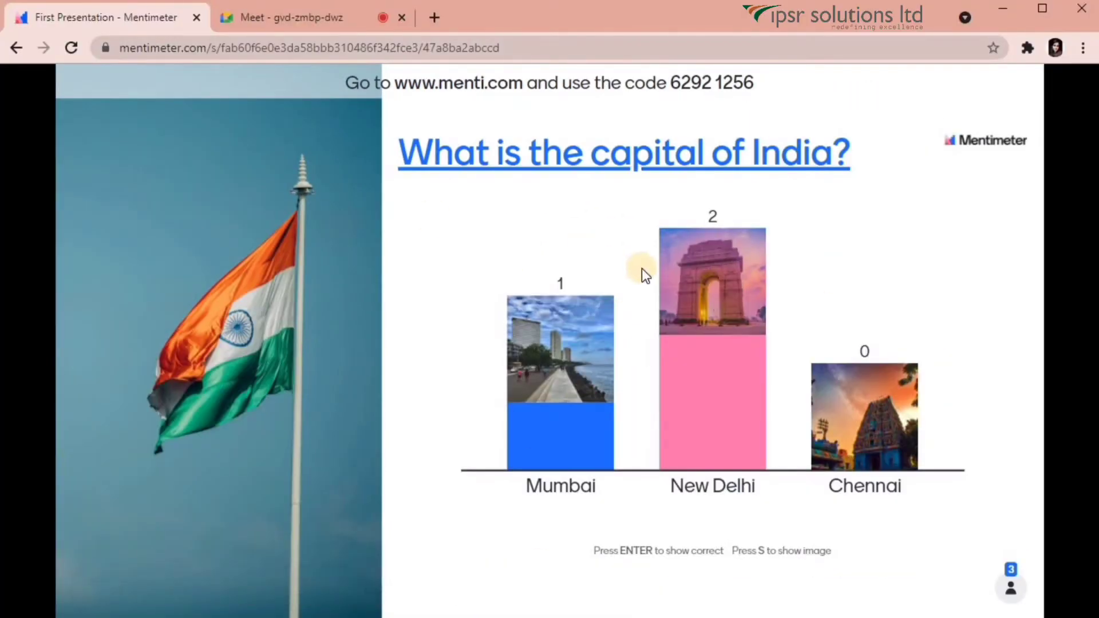
Present the First Presentation Mentimeter tab to the Google Meet call.
{"action": "left_click", "coordinate": [315, 22]}
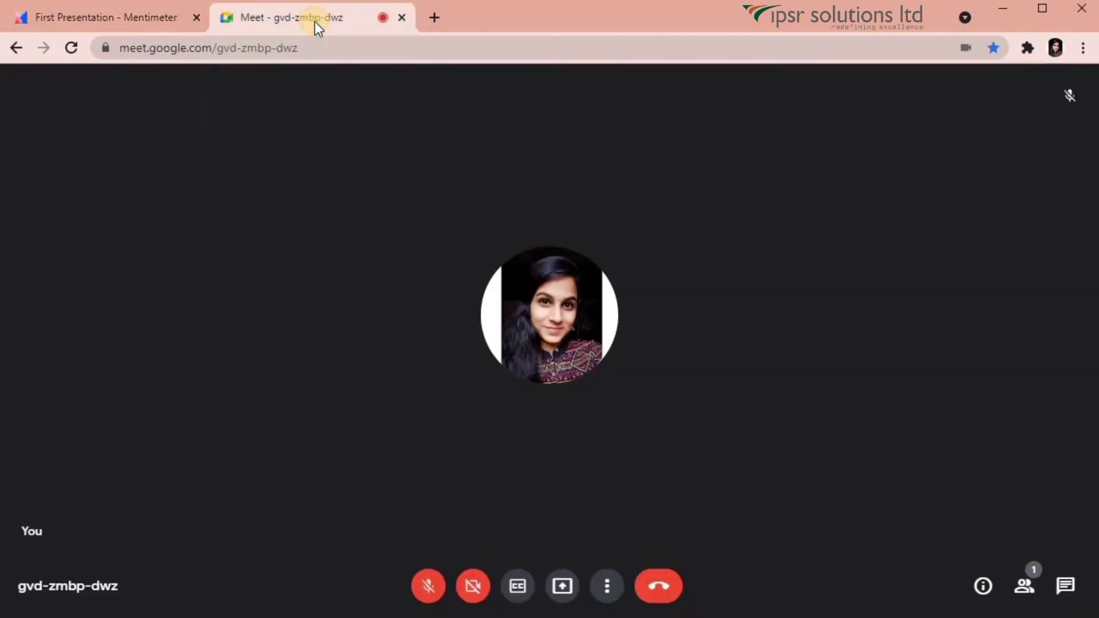
{"action": "left_click", "coordinate": [563, 596]}
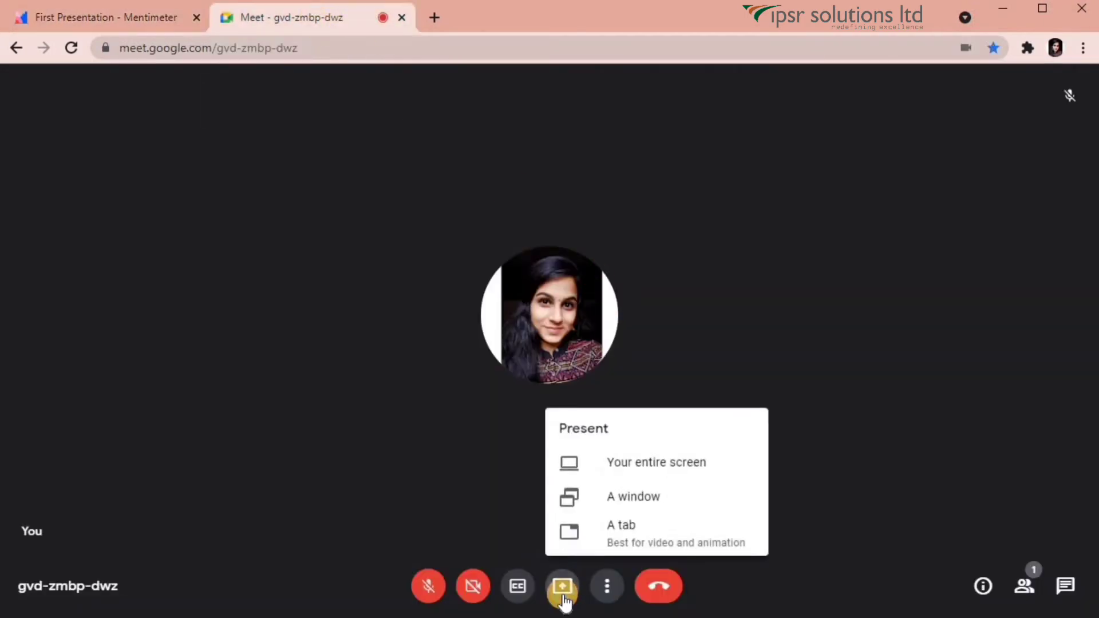
{"action": "left_click", "coordinate": [657, 532]}
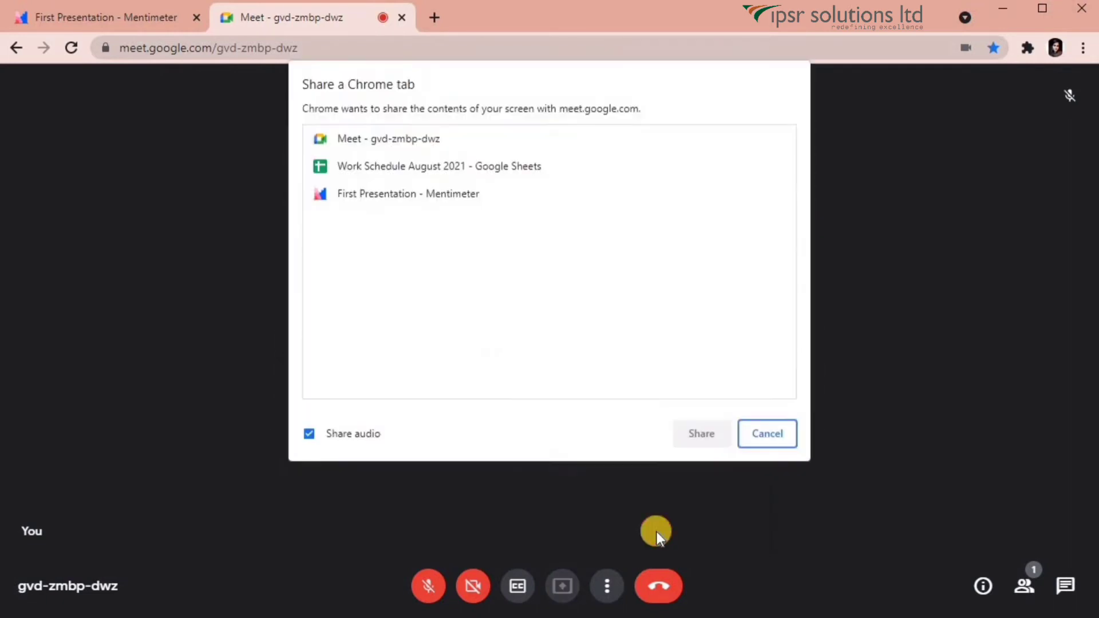
{"action": "left_click", "coordinate": [437, 191]}
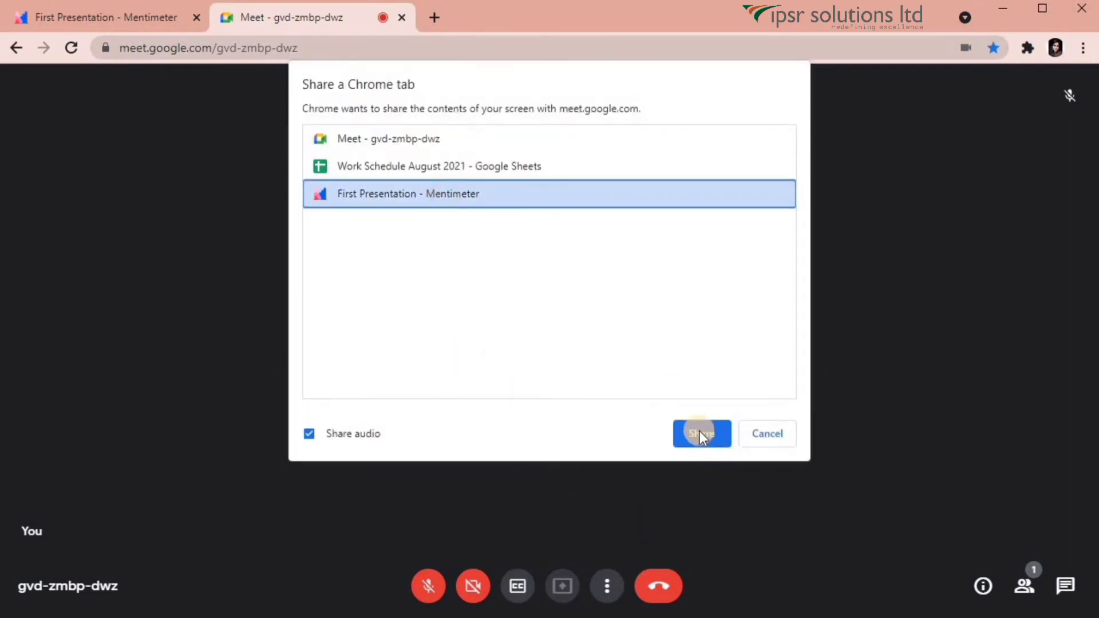
{"action": "left_click", "coordinate": [700, 433]}
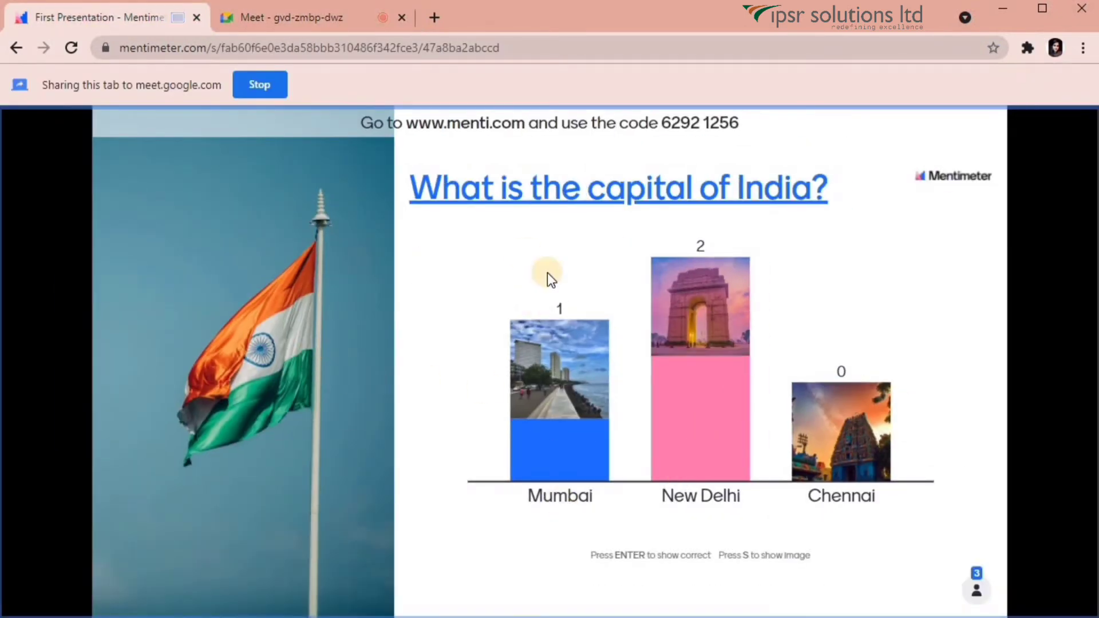
Copy the menti.com voting link and send it in the Meet chat.
{"action": "left_click", "coordinate": [294, 22]}
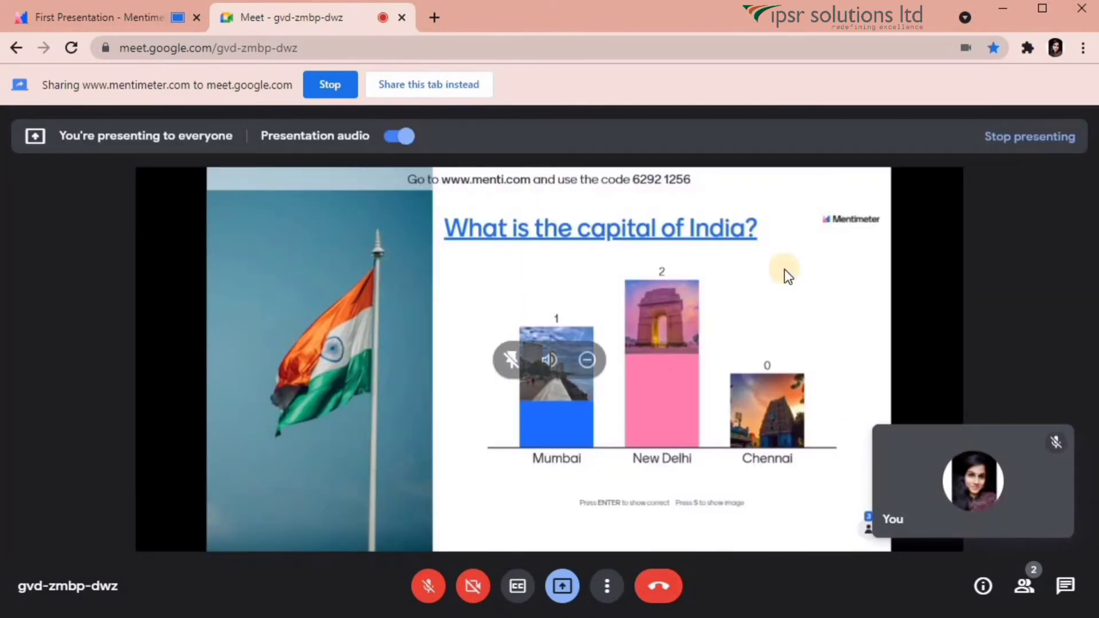
{"action": "left_click", "coordinate": [127, 24]}
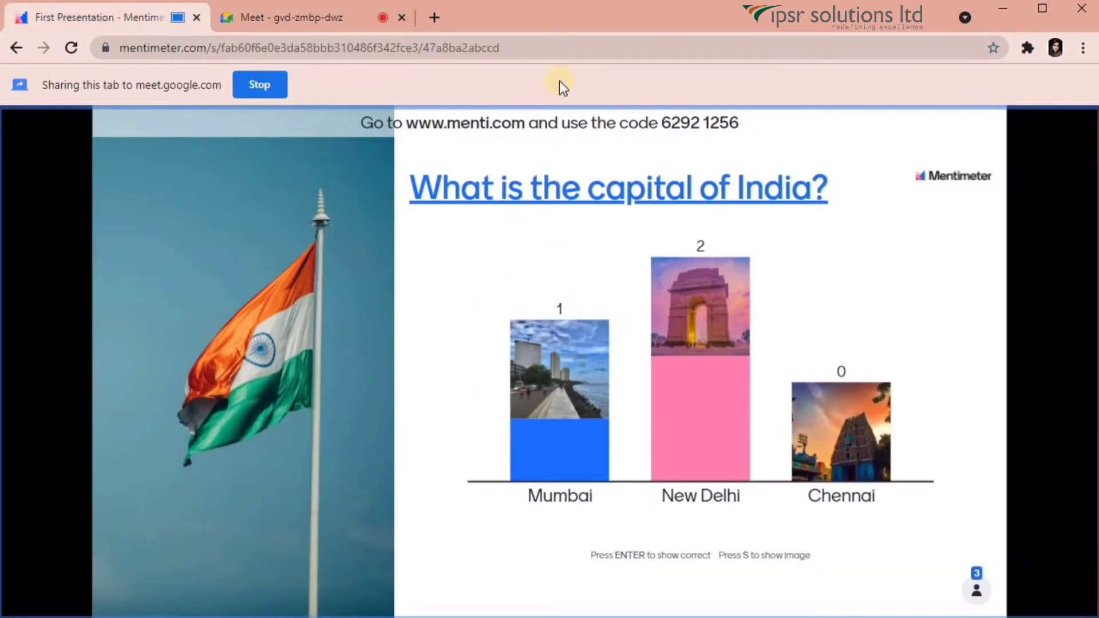
{"action": "mouse_move", "coordinate": [431, 119]}
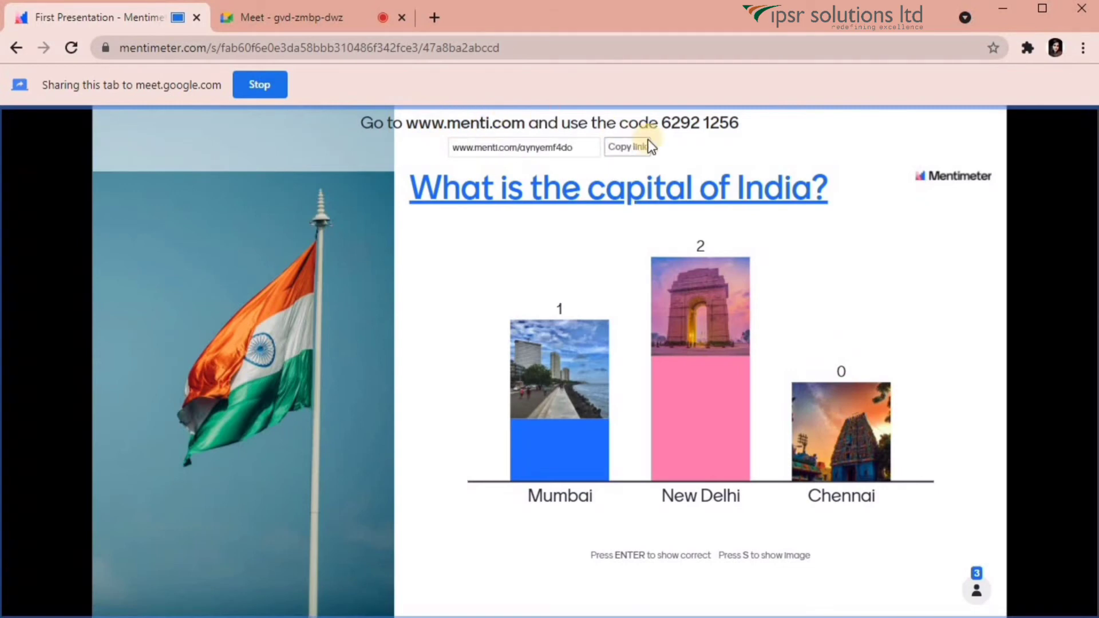
{"action": "left_click", "coordinate": [629, 150]}
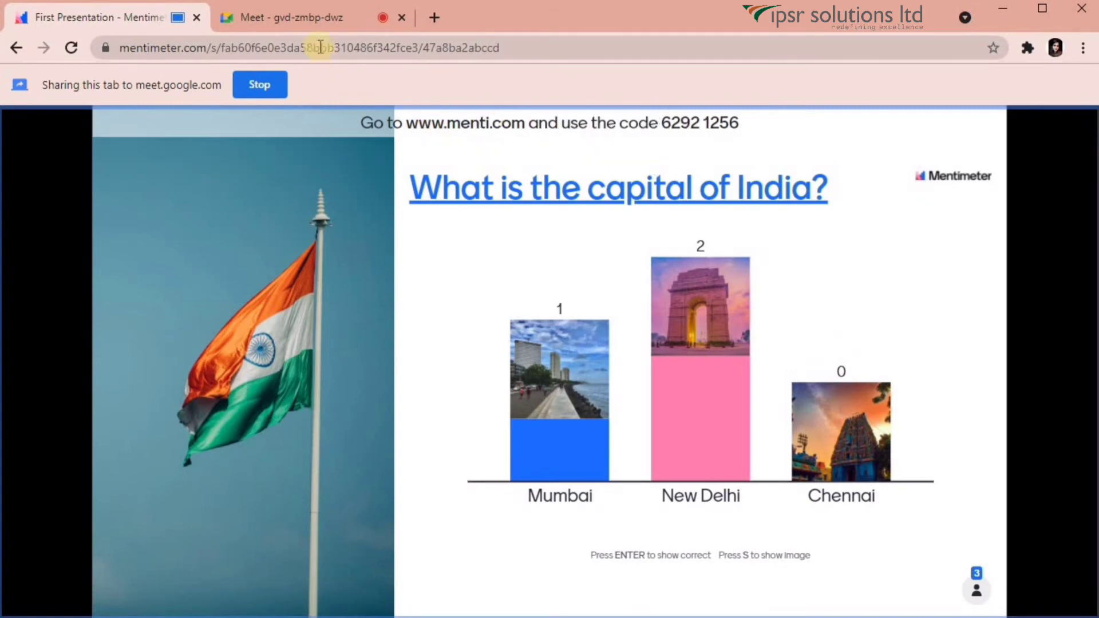
{"action": "left_click", "coordinate": [312, 23]}
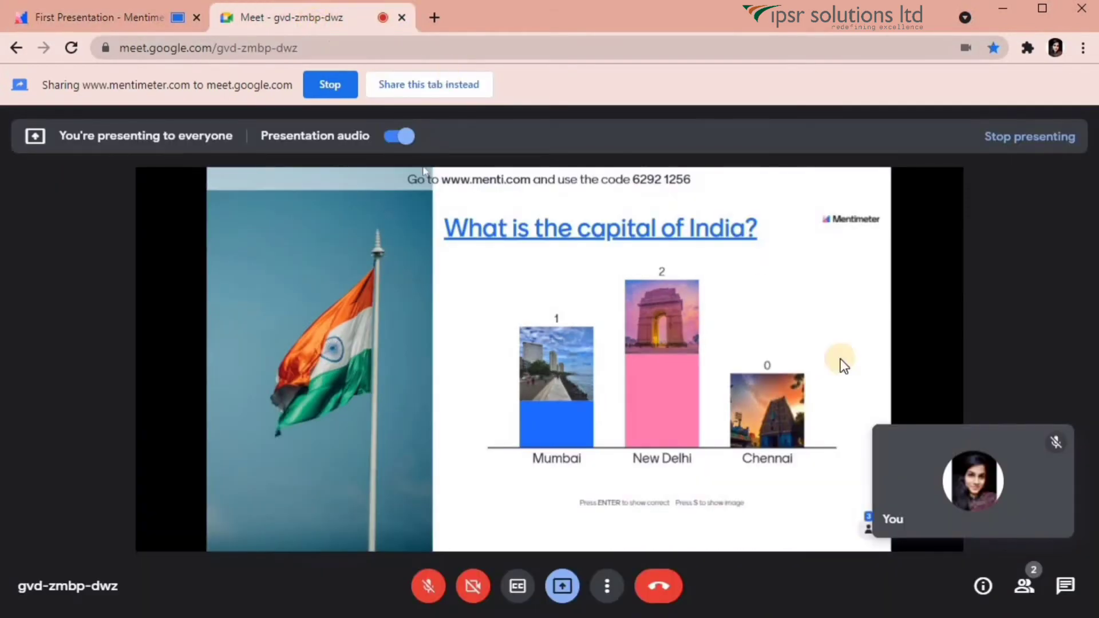
{"action": "left_click", "coordinate": [1066, 586]}
{"action": "key", "text": "ctrl+v"}
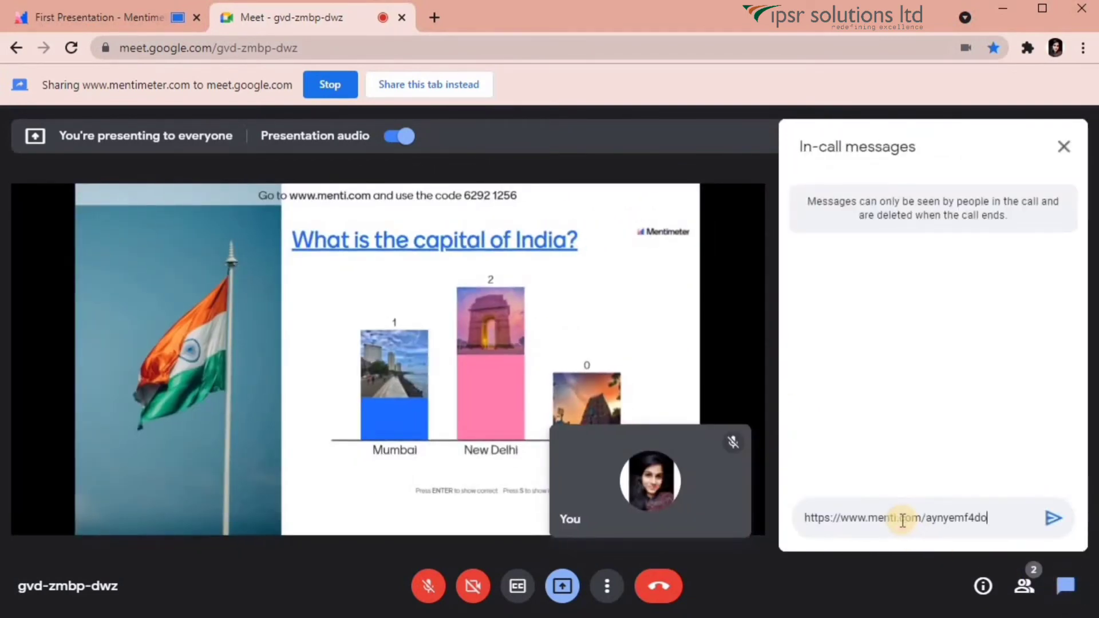
{"action": "key", "text": "Return"}
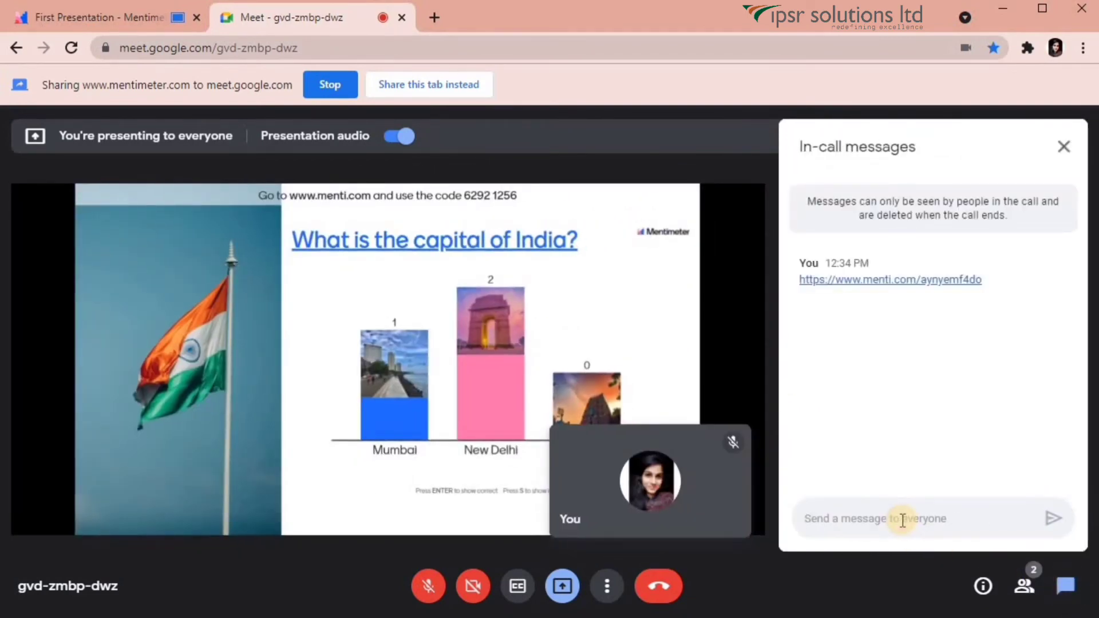
Open the voting link from the chat and submit a vote for New Delhi.
{"action": "left_click", "coordinate": [859, 291]}
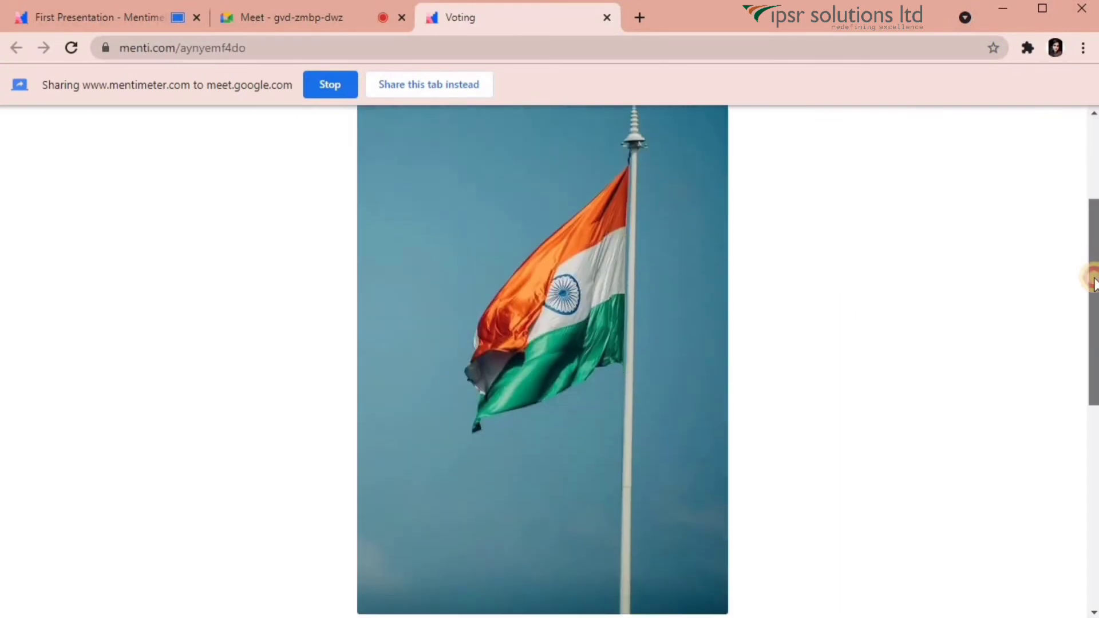
{"action": "left_click_drag", "start_coordinate": [1092, 275], "coordinate": [1093, 493]}
{"action": "left_click", "coordinate": [505, 312]}
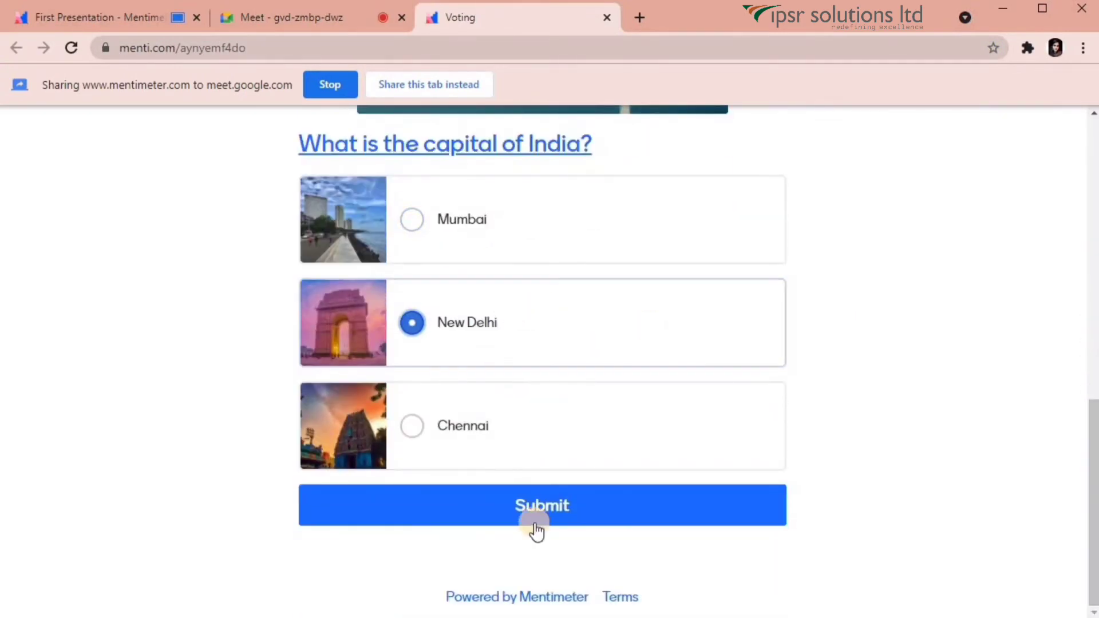
{"action": "left_click", "coordinate": [535, 516]}
{"action": "key", "text": "ctrl+shift+Tab"}
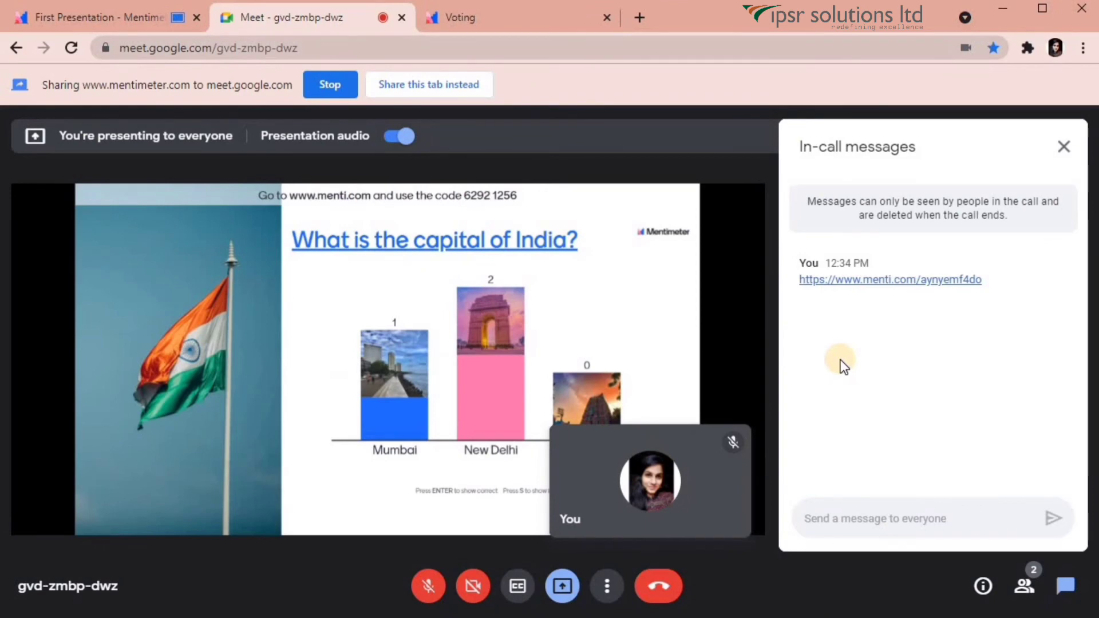
End the tab share using Stop on the Meet sharing bar.
{"action": "key", "text": "ctrl+shift+Tab"}
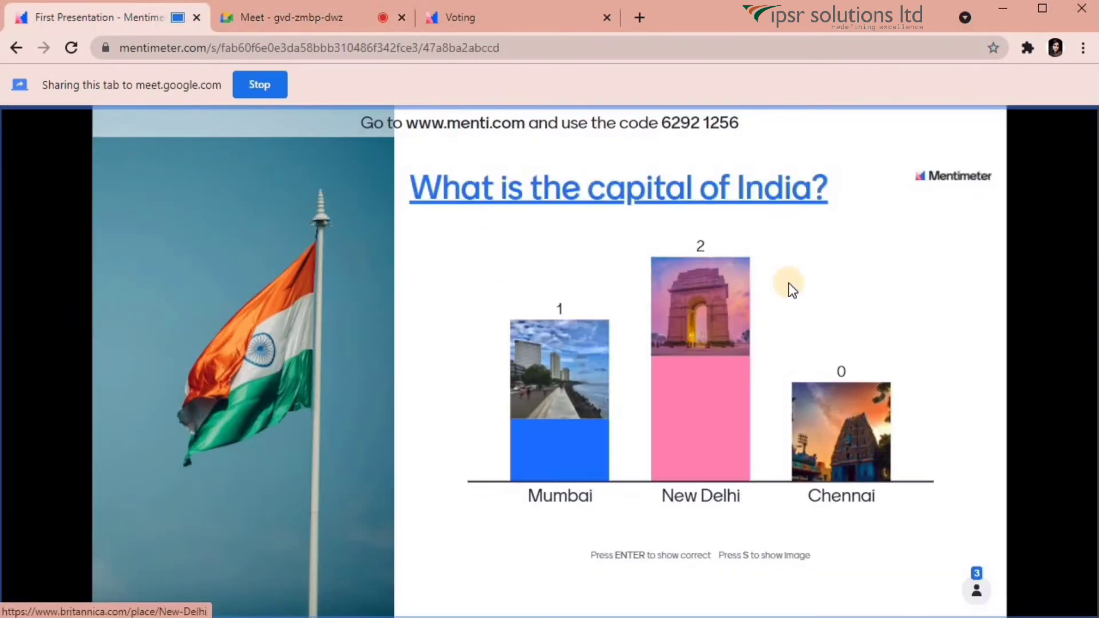
{"action": "left_click", "coordinate": [331, 8]}
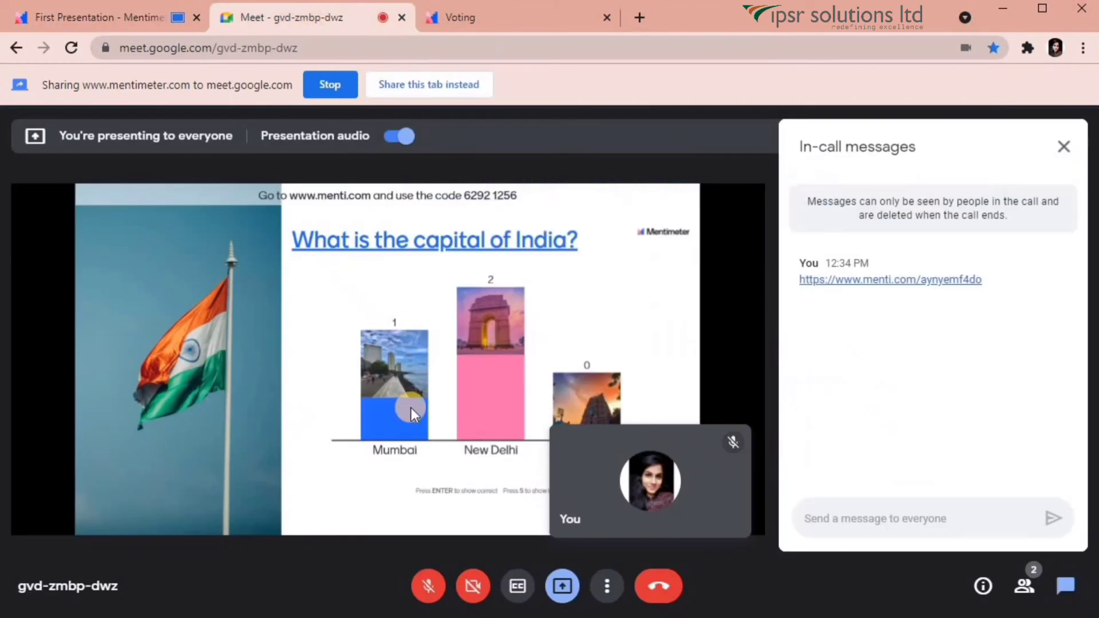
{"action": "left_click", "coordinate": [325, 86]}
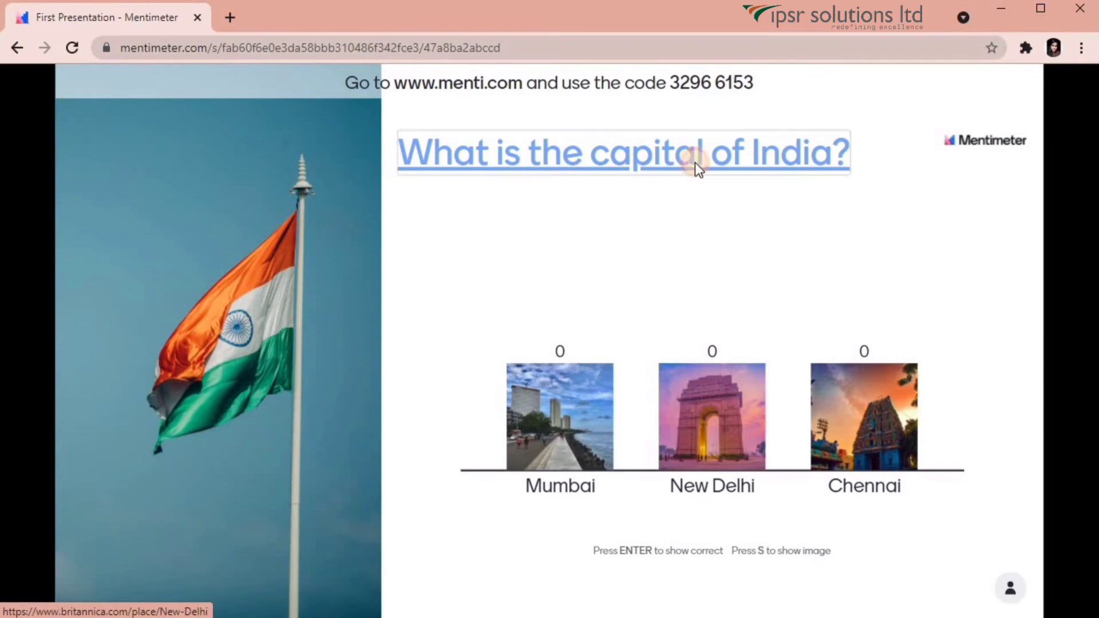
Open and scroll the Britannica New Delhi article, then return to the Mentimeter tab.
{"action": "left_click", "coordinate": [695, 166]}
{"action": "scroll", "coordinate": [1094, 294], "scroll_direction": "down", "scroll_amount": 5}
{"action": "left_click_drag", "start_coordinate": [1095, 295], "coordinate": [1094, 119]}
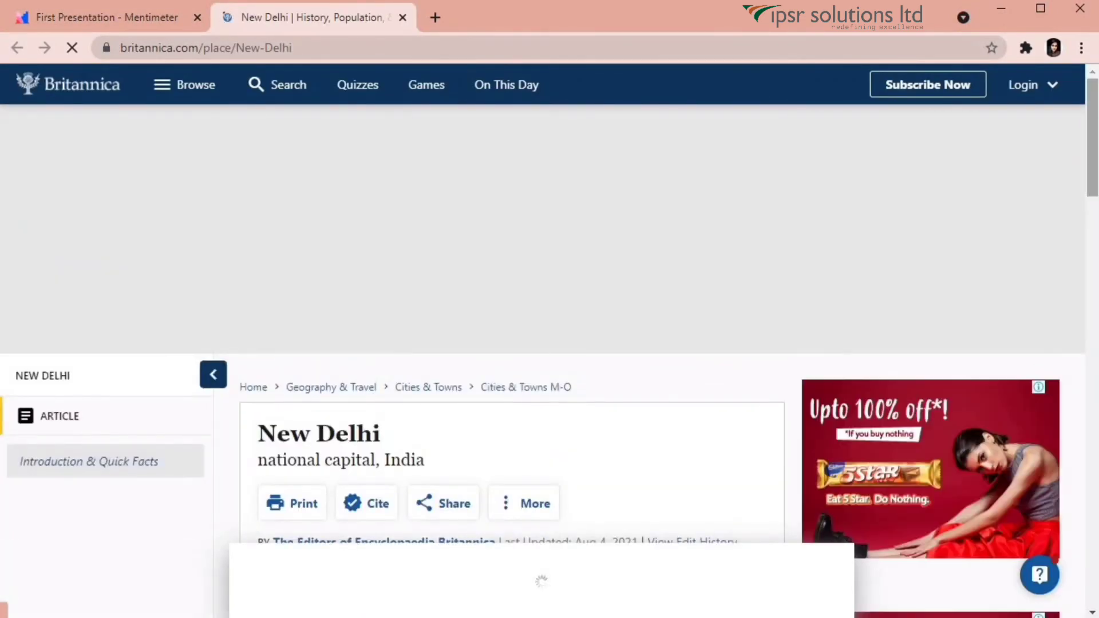
{"action": "left_click", "coordinate": [81, 10]}
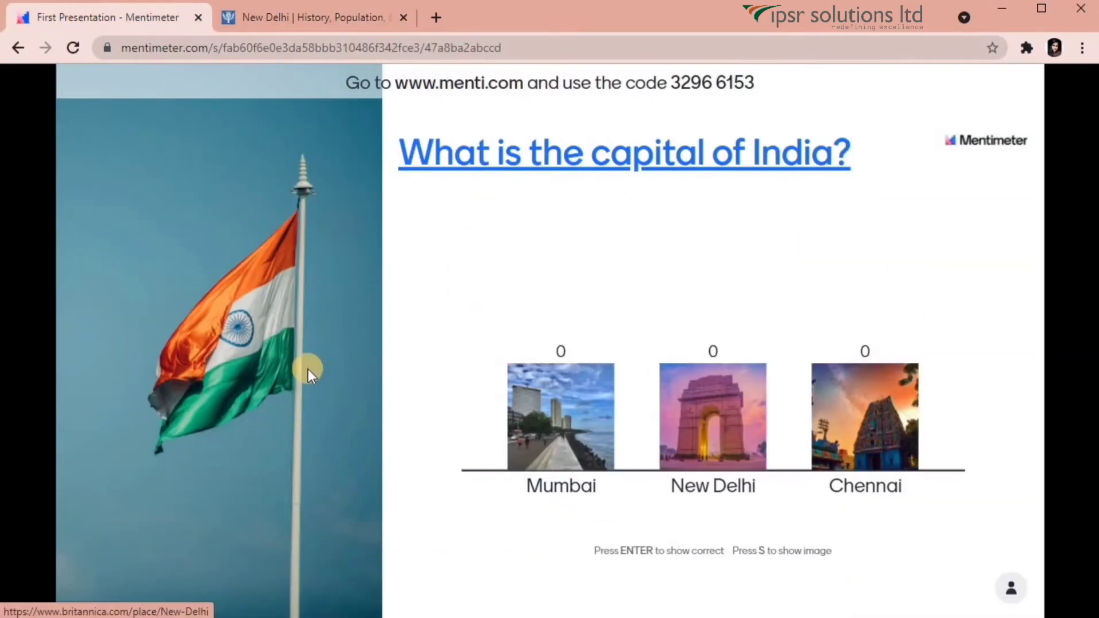
{"action": "mouse_move", "coordinate": [204, 581]}
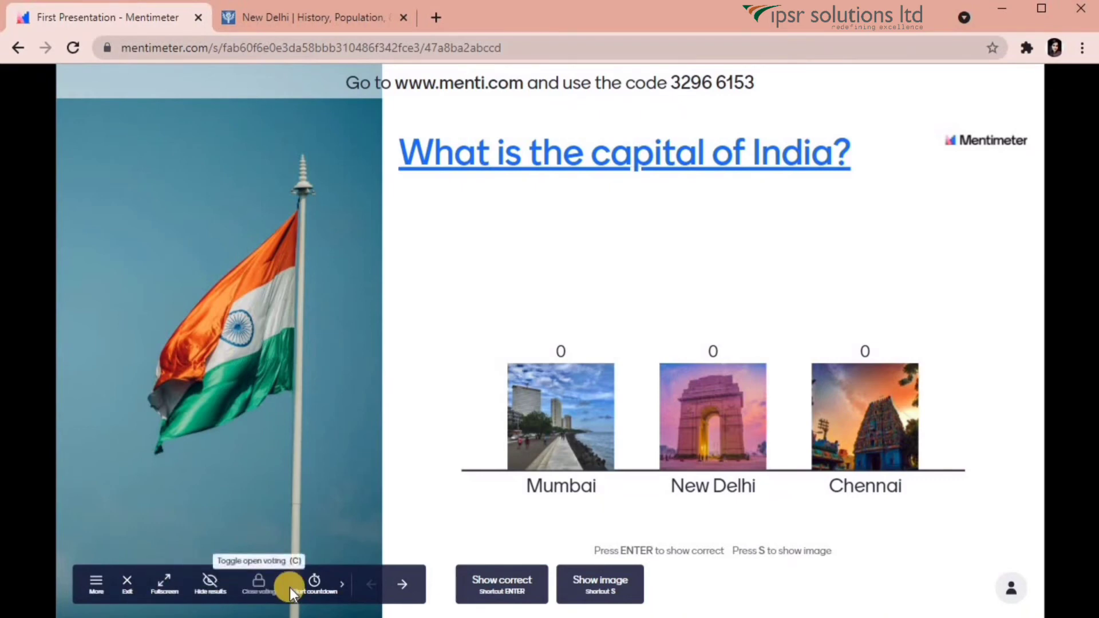
Start and cancel a voting countdown, then open the presentation's main menu.
{"action": "left_click", "coordinate": [338, 590]}
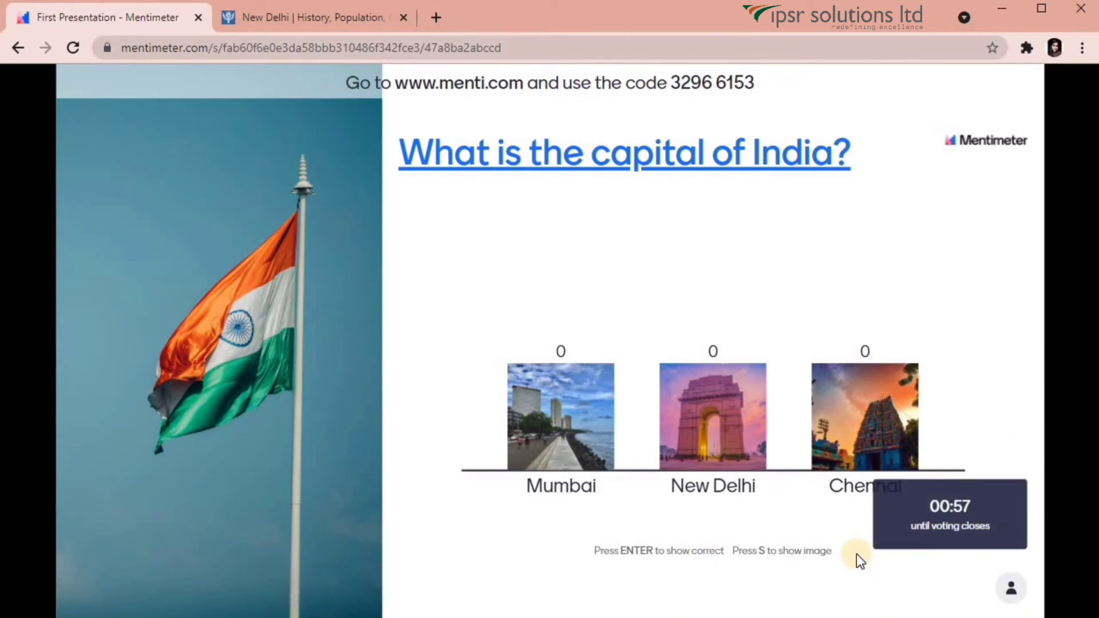
{"action": "mouse_move", "coordinate": [381, 595]}
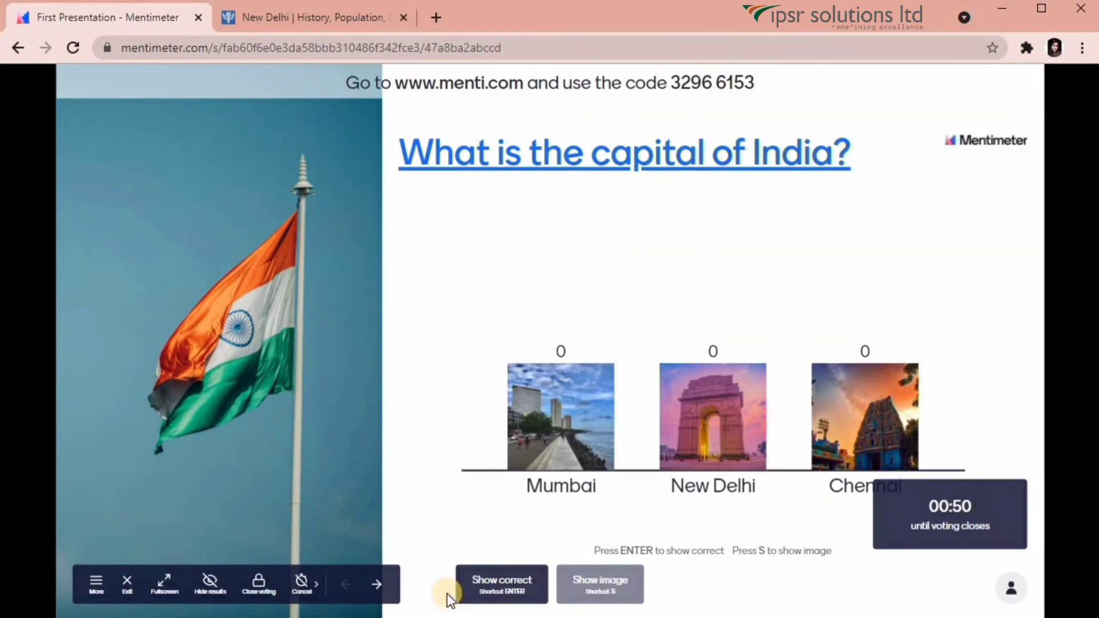
{"action": "left_click", "coordinate": [296, 587]}
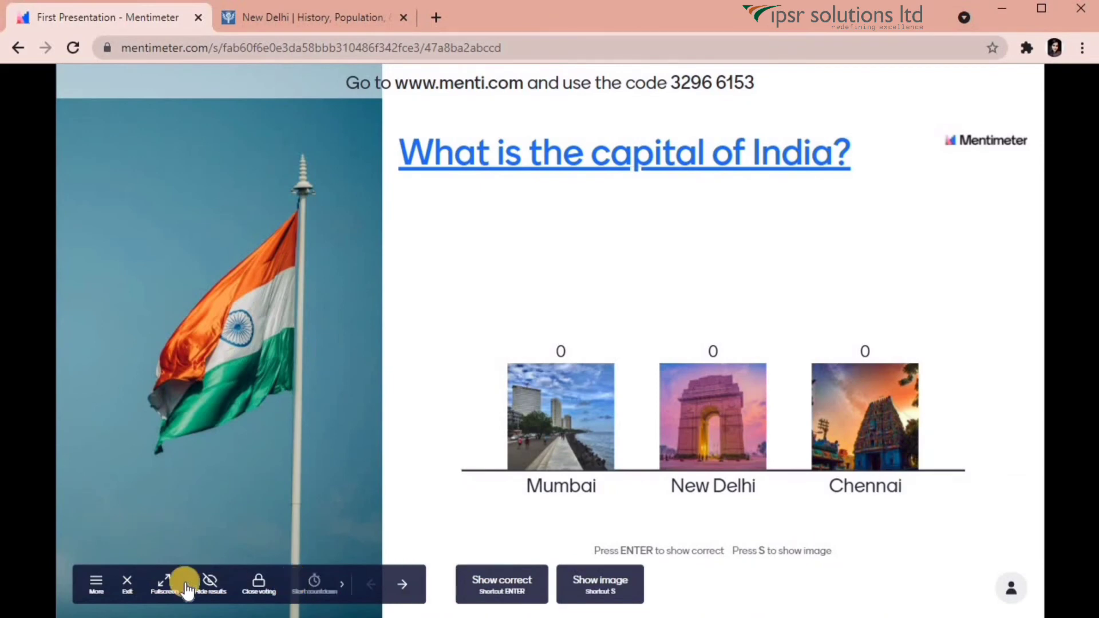
{"action": "left_click", "coordinate": [90, 582]}
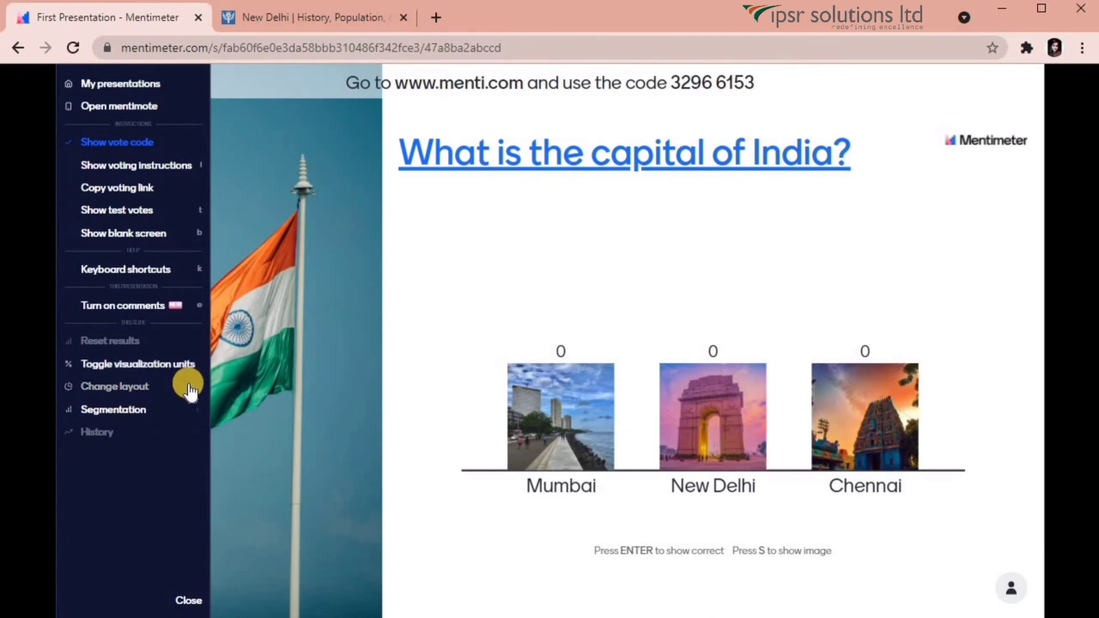
Close the presenting options side menu.
{"action": "left_click", "coordinate": [189, 602]}
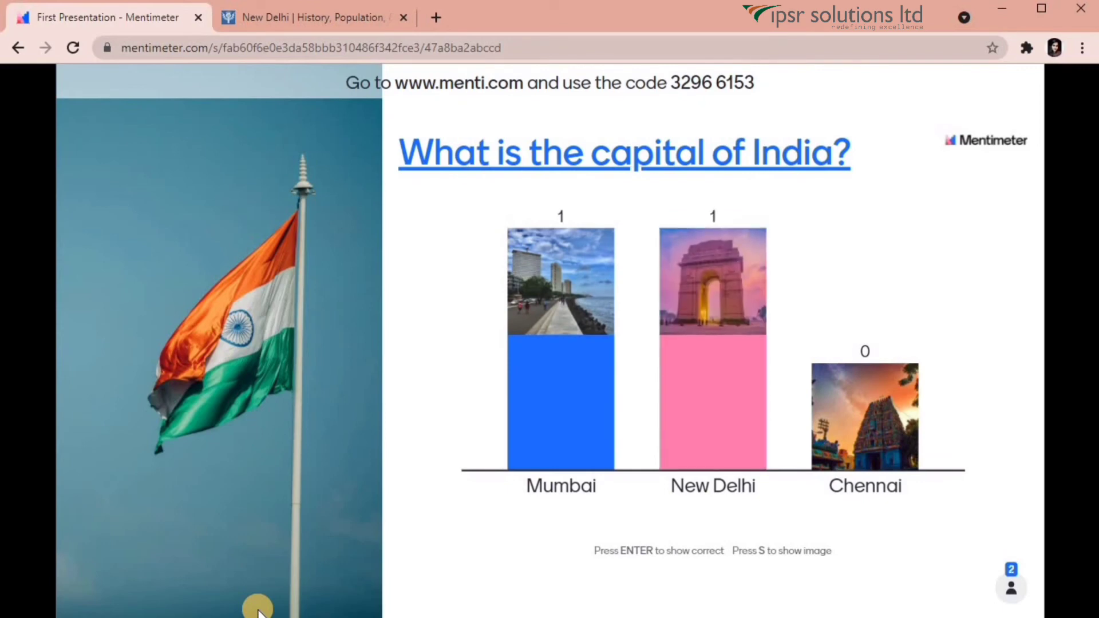
{"action": "mouse_move", "coordinate": [589, 88]}
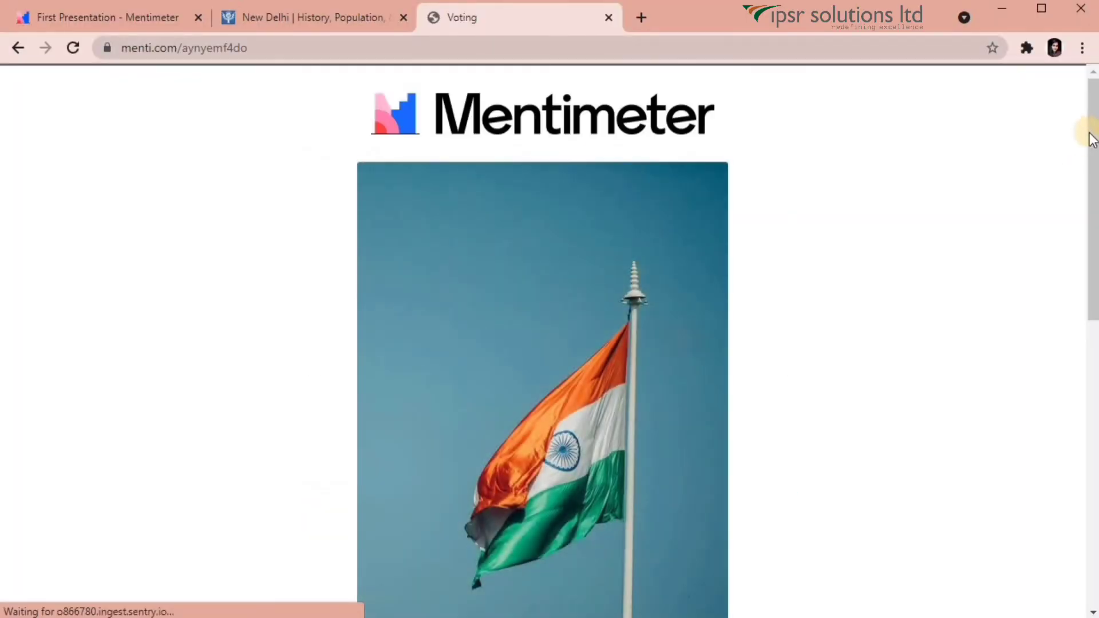
Submit a New Delhi vote, request results, and return to the First Presentation tab.
{"action": "left_click_drag", "start_coordinate": [1091, 137], "coordinate": [1090, 418]}
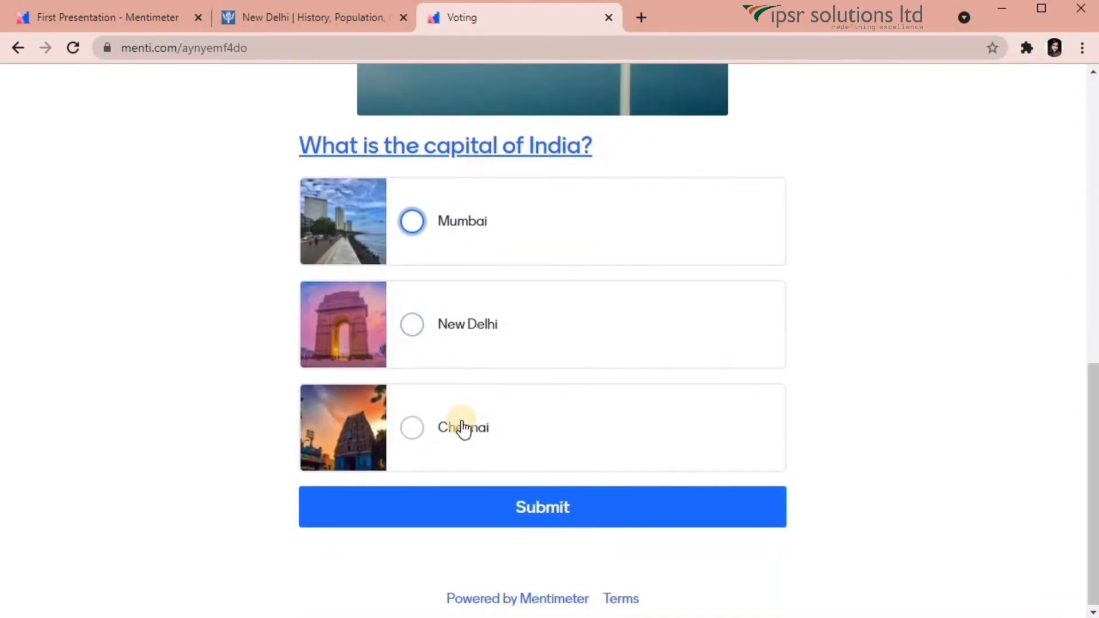
{"action": "left_click", "coordinate": [406, 328]}
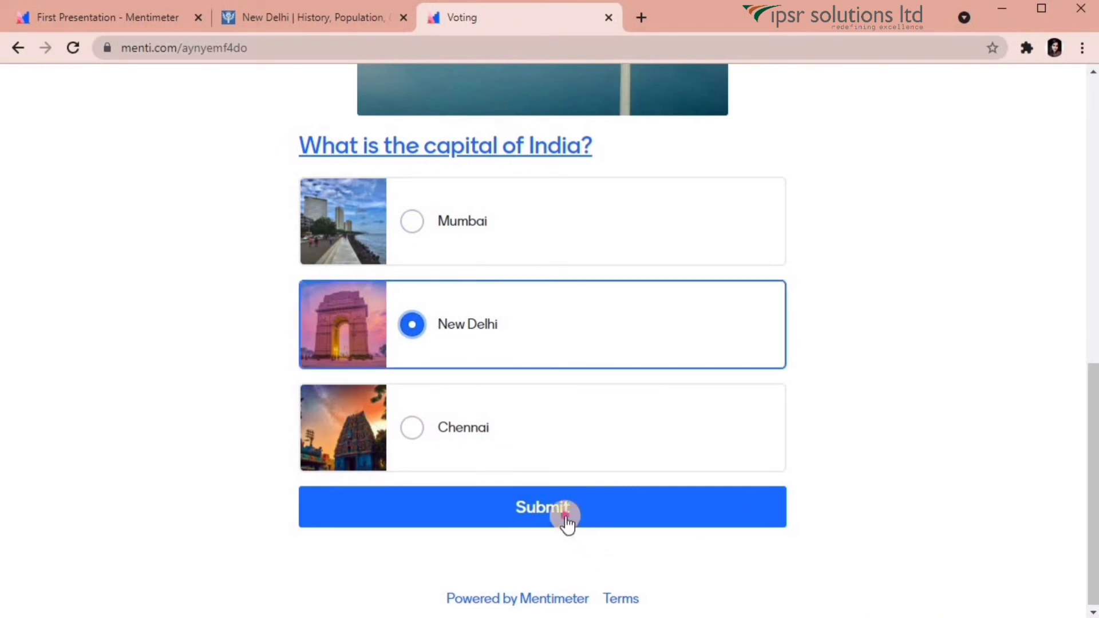
{"action": "left_click", "coordinate": [564, 515]}
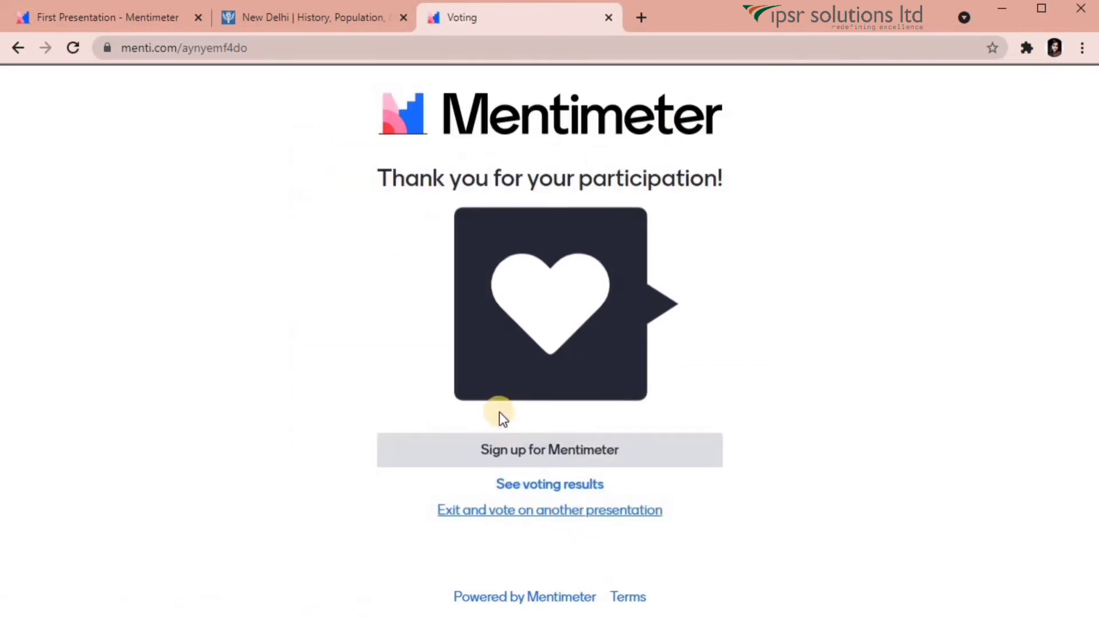
{"action": "left_click", "coordinate": [538, 484]}
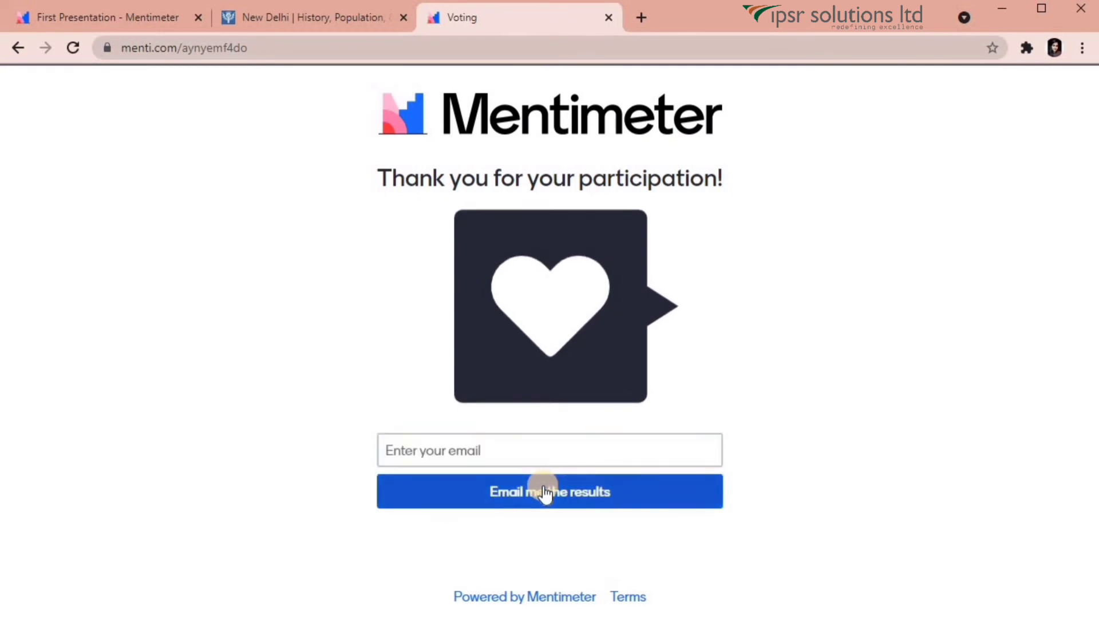
{"action": "left_click", "coordinate": [539, 456]}
{"action": "left_click", "coordinate": [418, 382]}
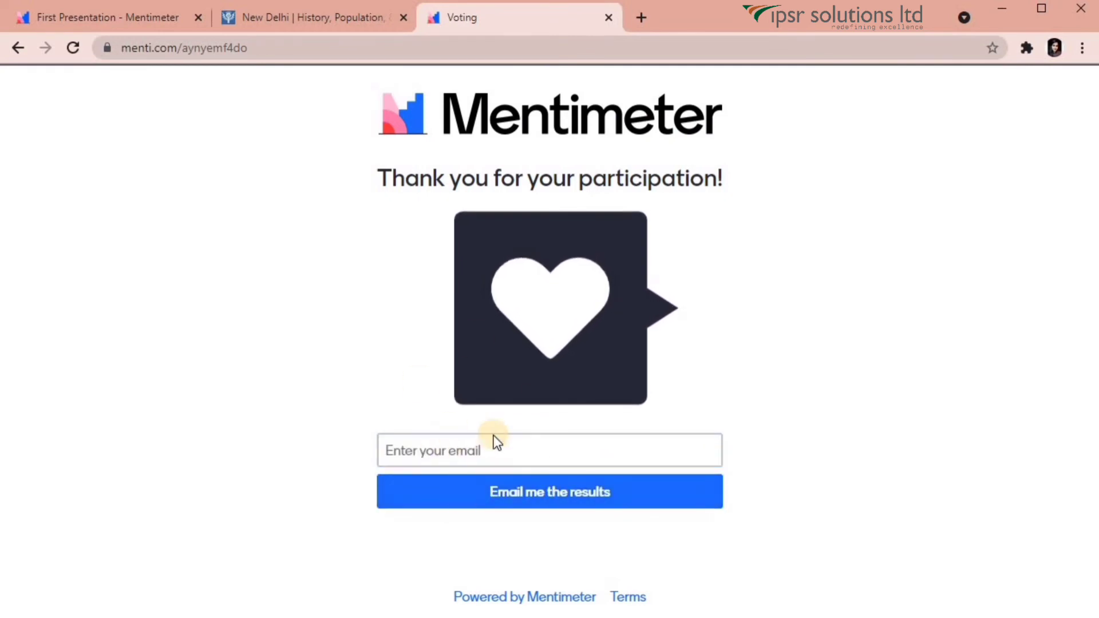
{"action": "left_click", "coordinate": [485, 451]}
{"action": "left_click", "coordinate": [102, 21]}
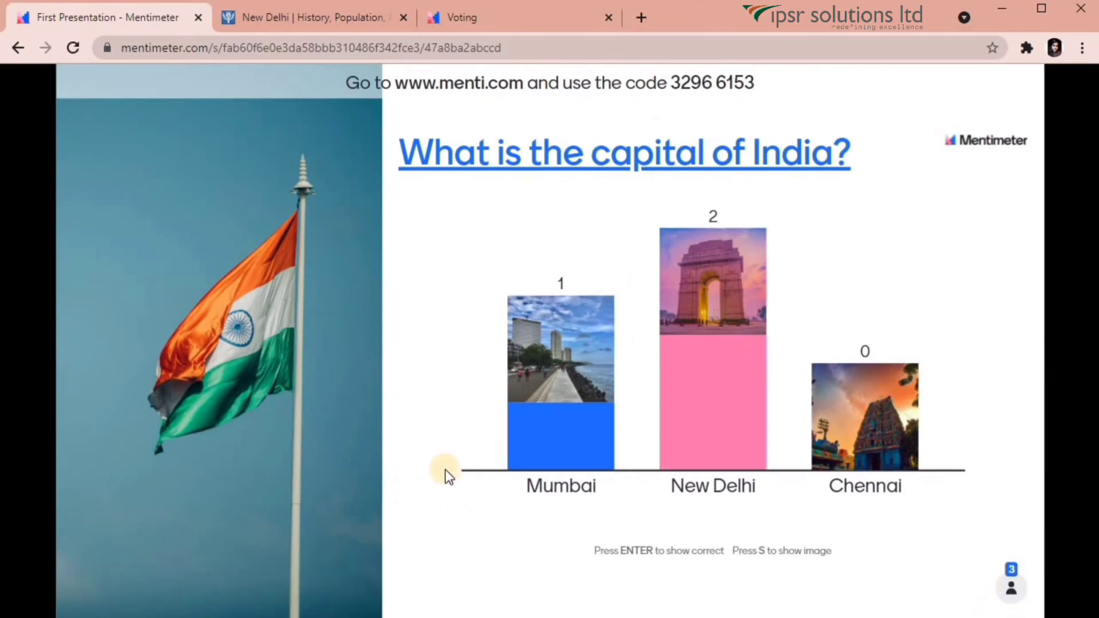
Exit presenting, download slide 1's voting results, and open its presenter notes.
{"action": "mouse_move", "coordinate": [142, 575]}
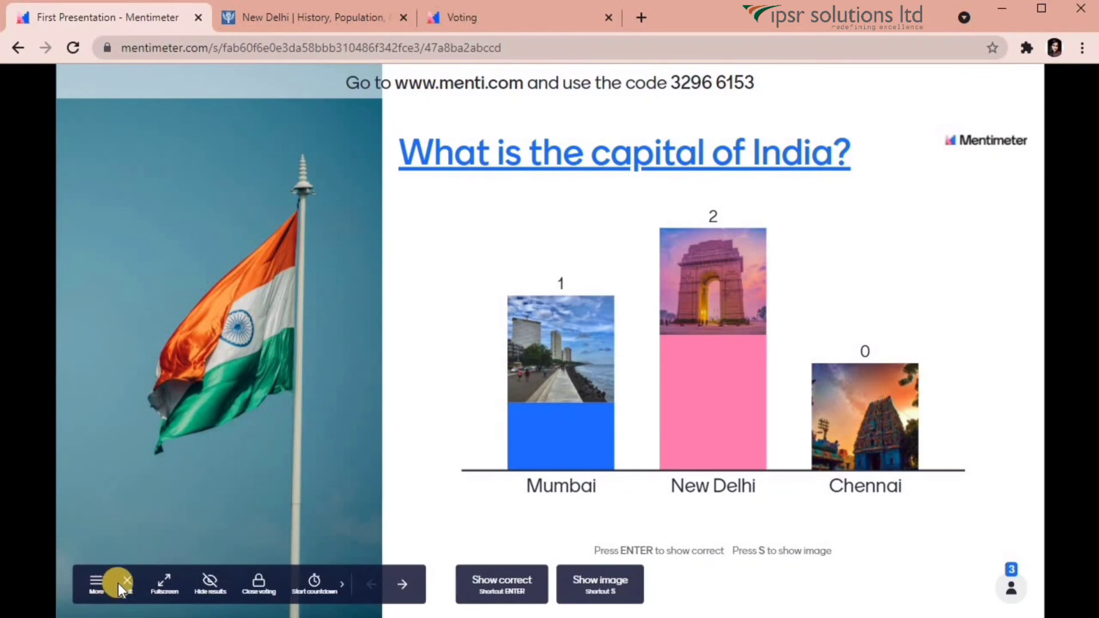
{"action": "left_click", "coordinate": [119, 583]}
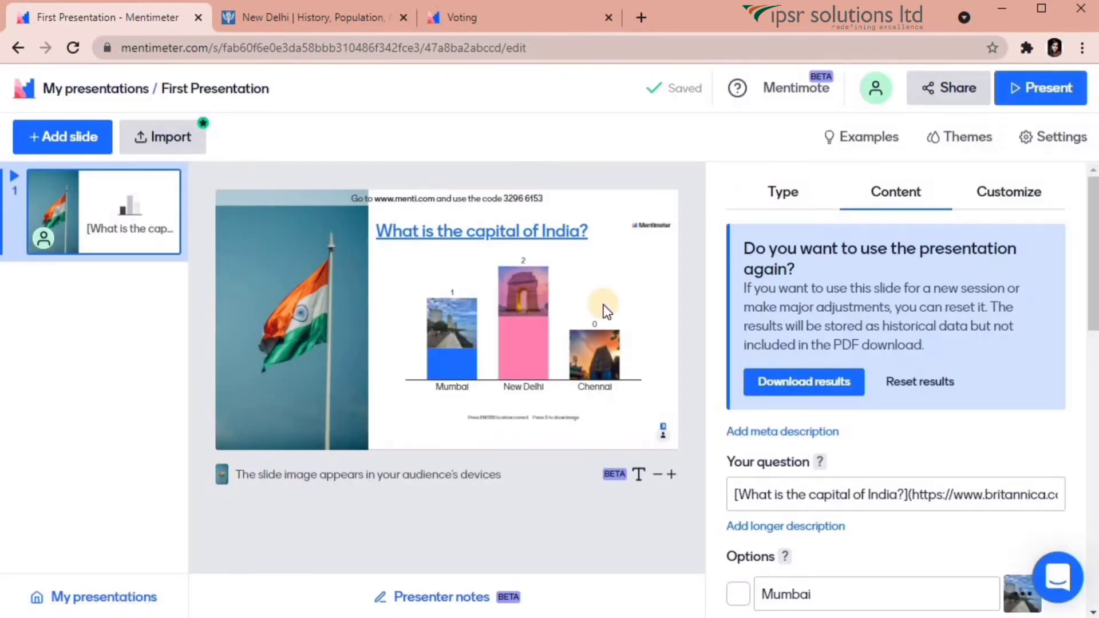
{"action": "left_click", "coordinate": [816, 378]}
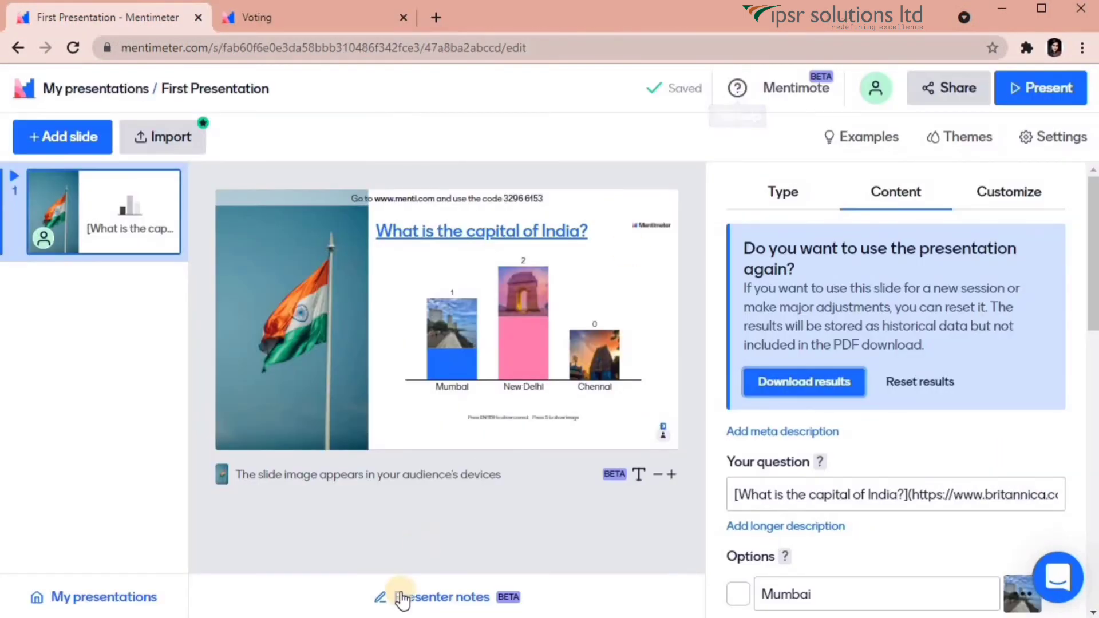
{"action": "left_click", "coordinate": [410, 599]}
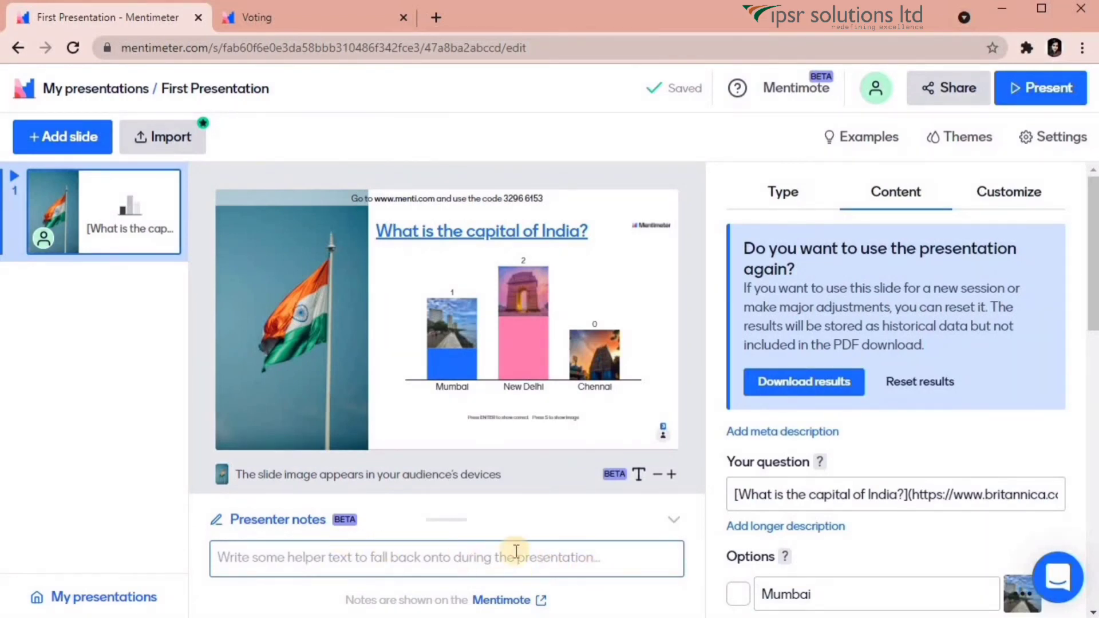
Add a Word Cloud slide as slide 2.
{"action": "left_click", "coordinate": [90, 140]}
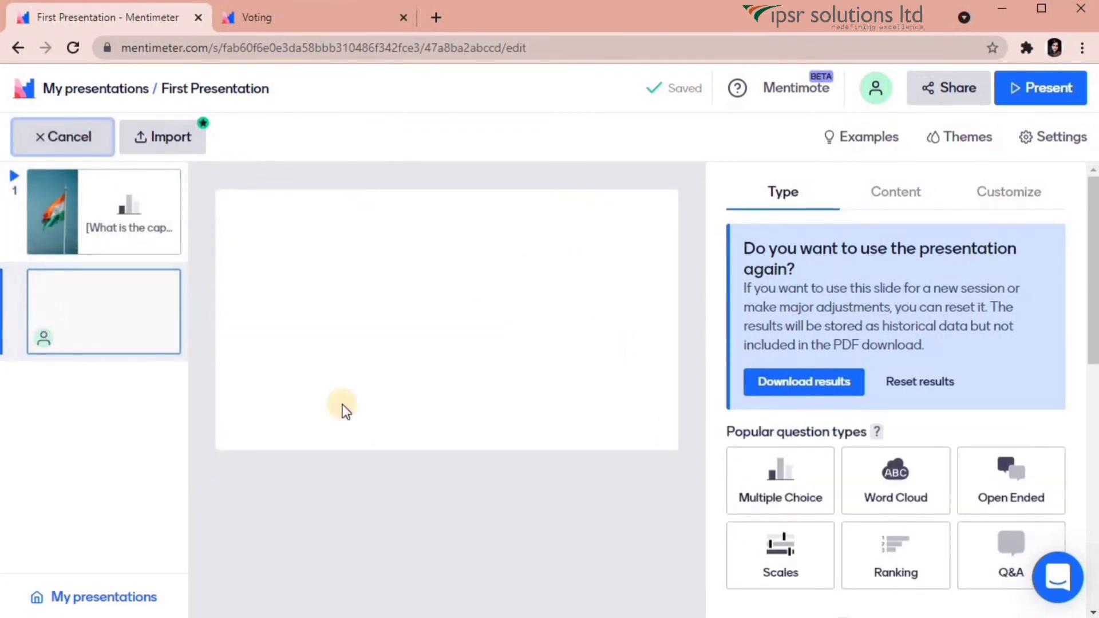
{"action": "scroll", "coordinate": [933, 301], "scroll_direction": "down", "scroll_amount": 3}
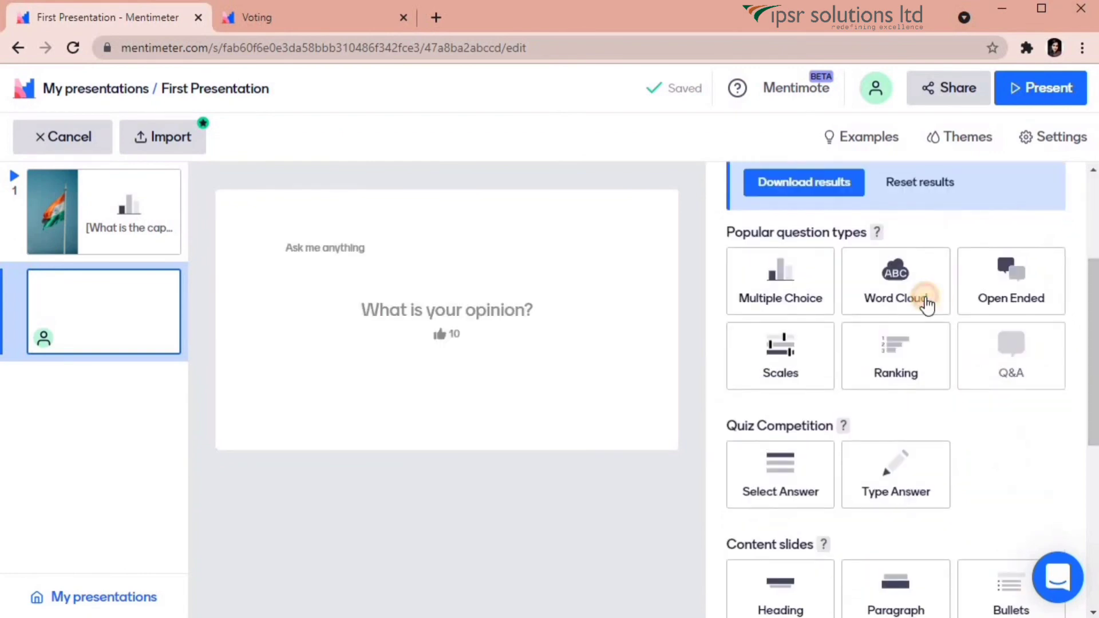
{"action": "left_click", "coordinate": [932, 302]}
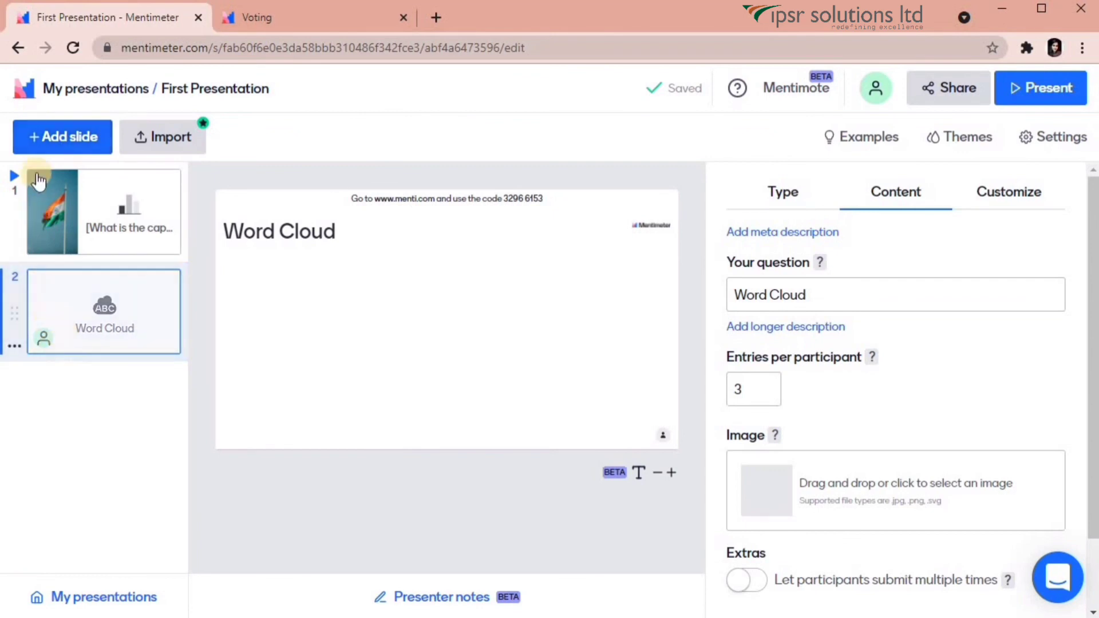
Add a third slide, which triggers the free-plan question limit notice.
{"action": "left_click", "coordinate": [56, 137]}
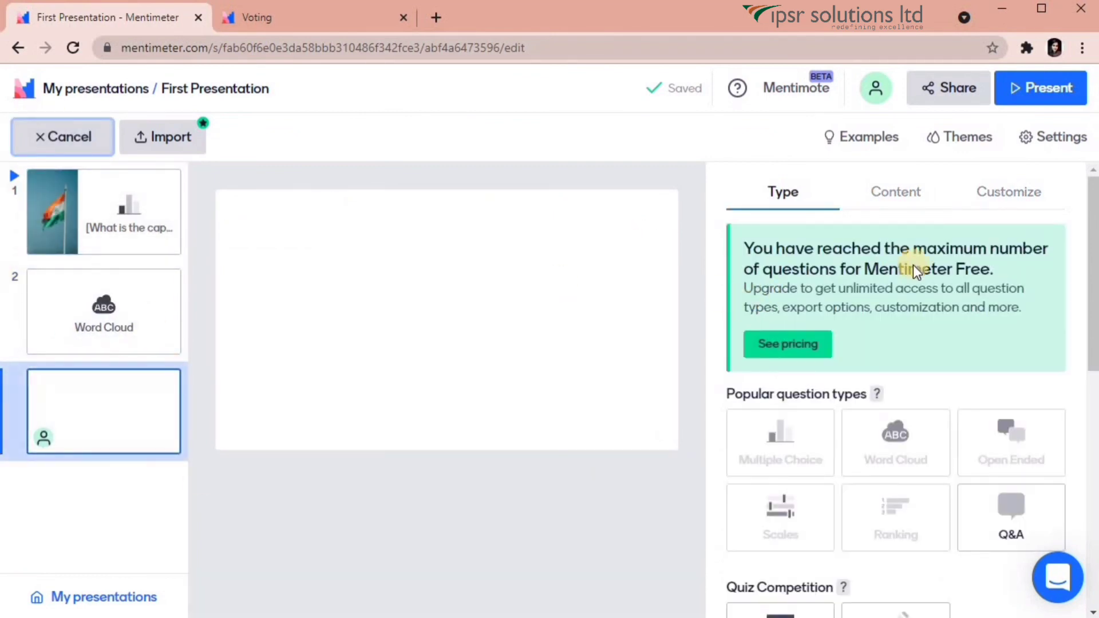
{"action": "left_click_drag", "start_coordinate": [741, 246], "coordinate": [894, 446]}
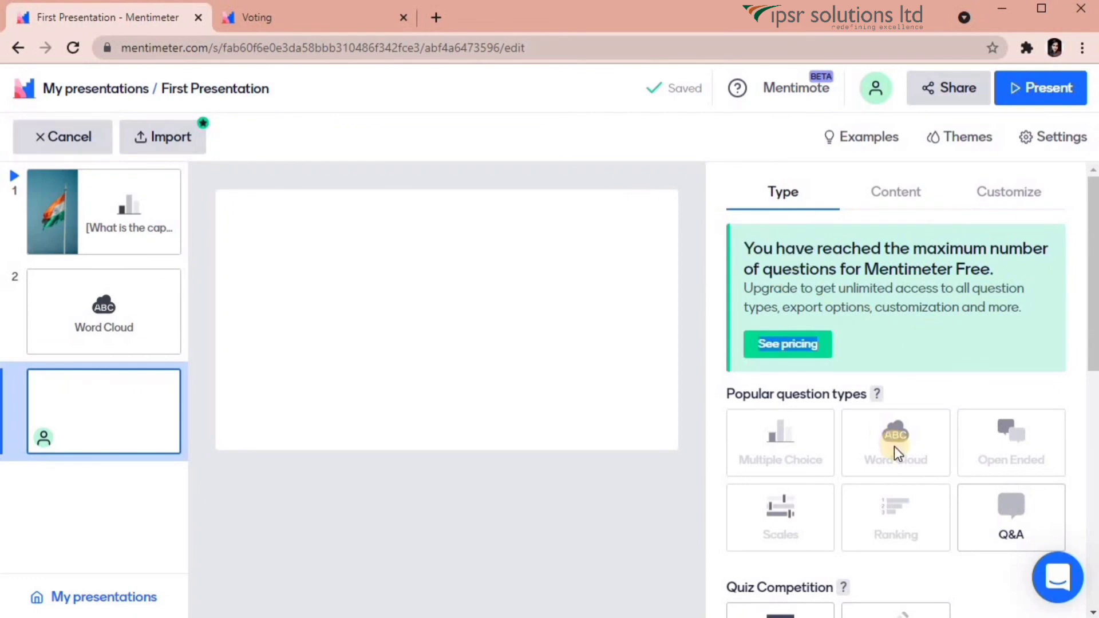
{"action": "mouse_move", "coordinate": [895, 446]}
Scroll through the Examples library of inspirational slides.
{"action": "left_click", "coordinate": [860, 139]}
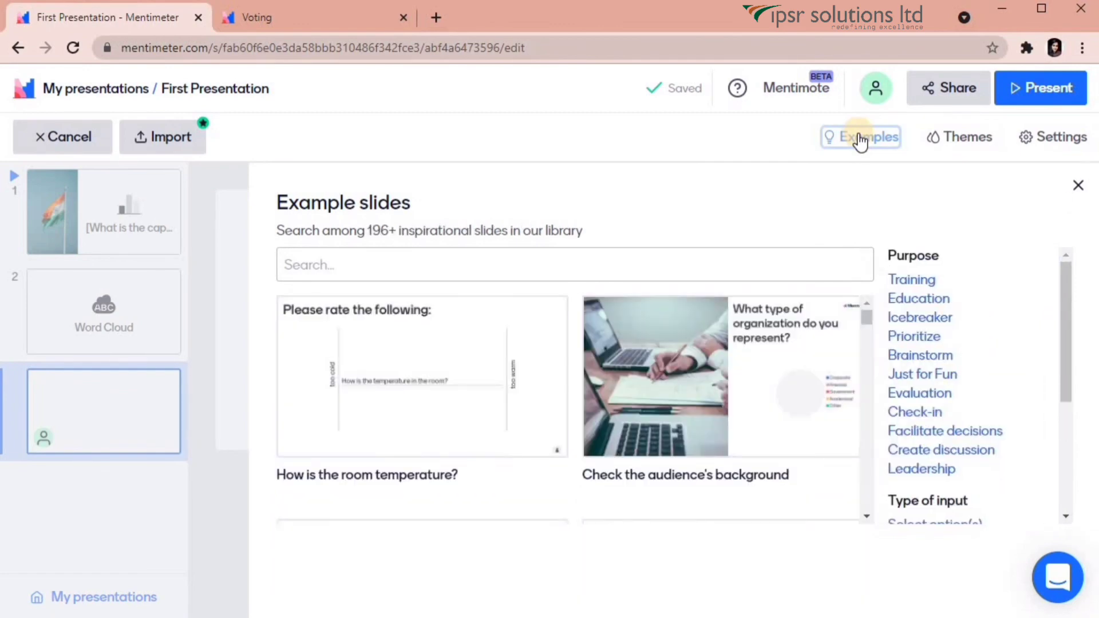
{"action": "mouse_move", "coordinate": [771, 387]}
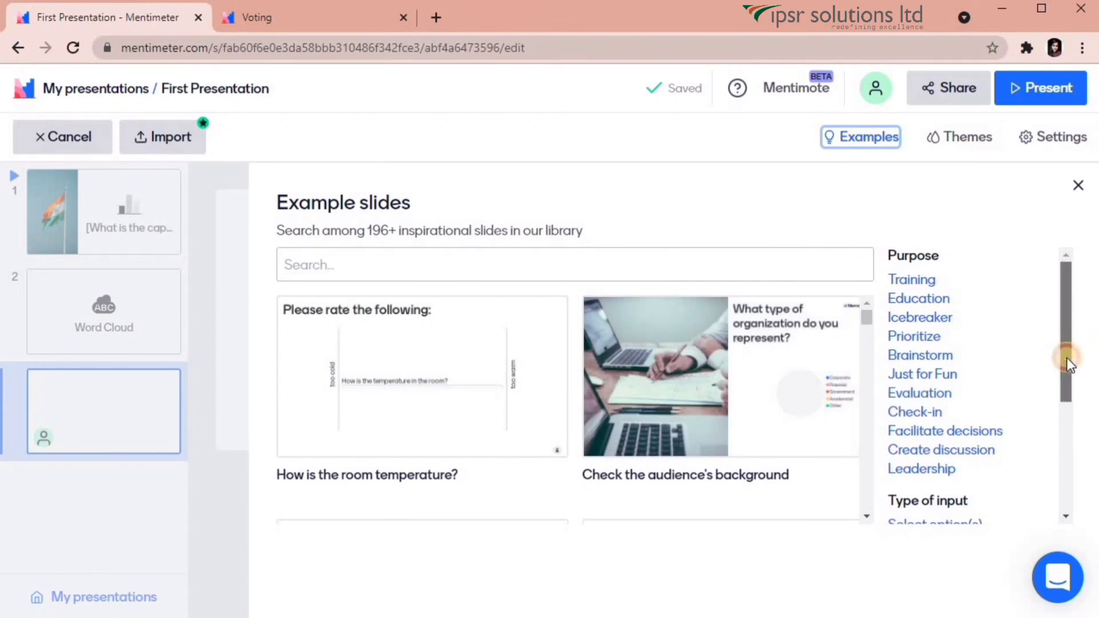
{"action": "left_click_drag", "start_coordinate": [1067, 359], "coordinate": [1067, 369]}
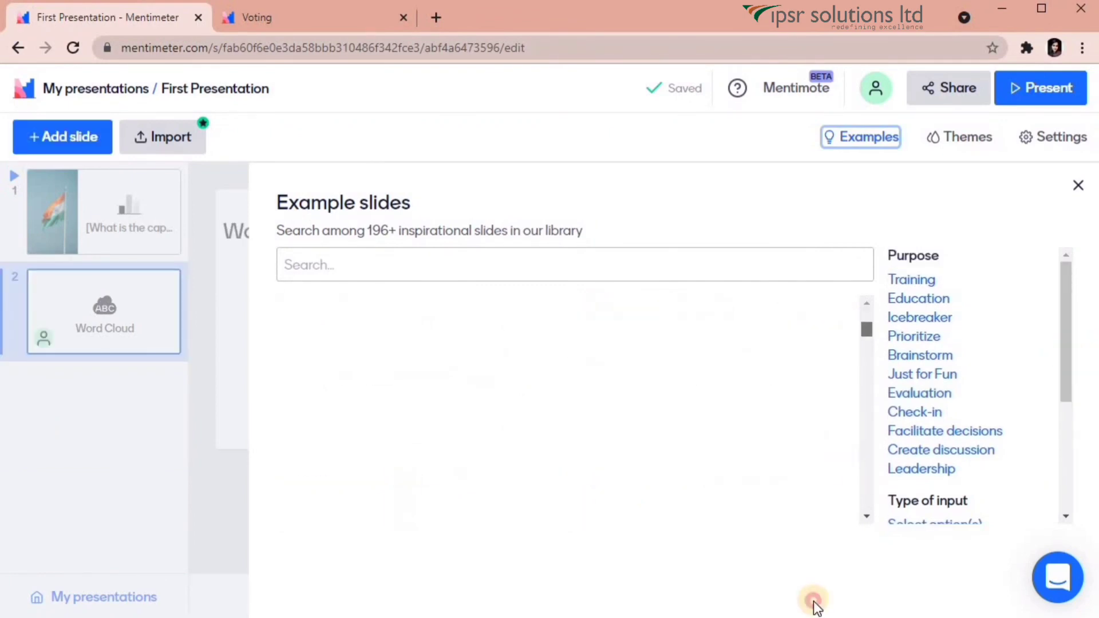
{"action": "left_click_drag", "start_coordinate": [814, 603], "coordinate": [788, 539]}
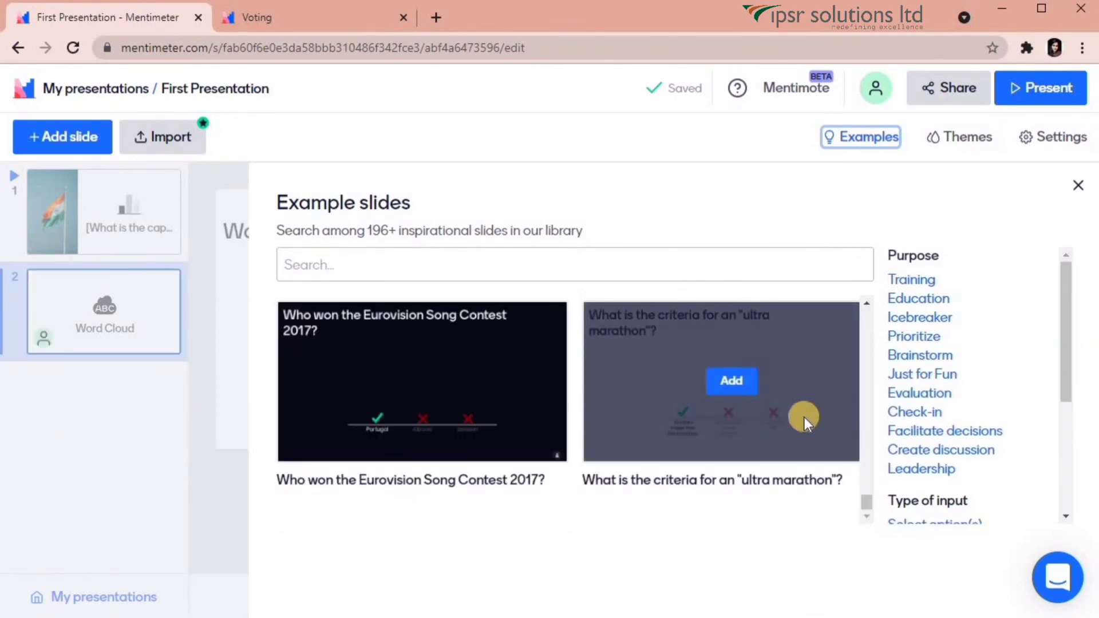
{"action": "scroll", "coordinate": [864, 498], "scroll_direction": "up", "scroll_amount": 3}
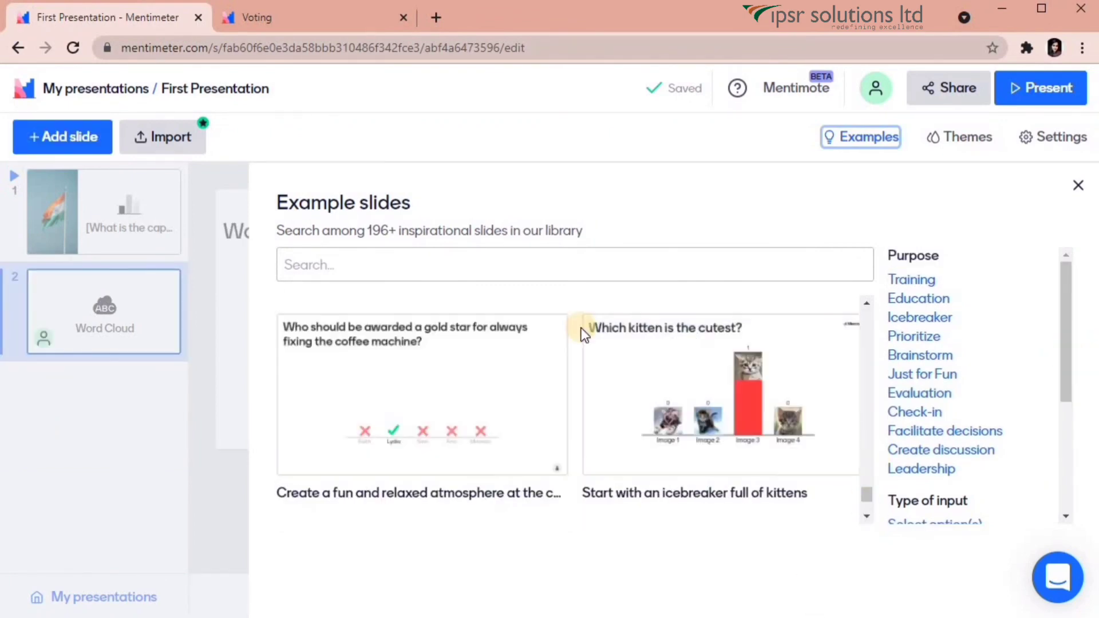
Review the Themes and Settings panels, close Settings, and go to My presentations.
{"action": "left_click", "coordinate": [947, 146]}
{"action": "mouse_move", "coordinate": [1089, 376]}
{"action": "left_mouse_down"}
{"action": "mouse_move", "coordinate": [1090, 546]}
{"action": "mouse_move", "coordinate": [1086, 372]}
{"action": "left_mouse_up"}
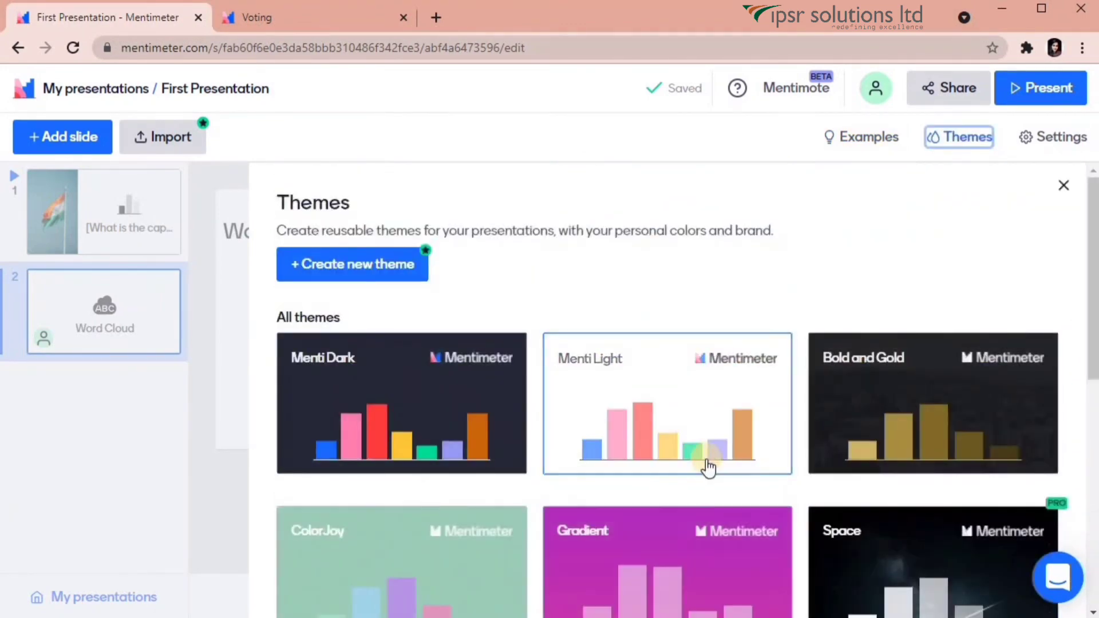
{"action": "left_click", "coordinate": [1069, 140]}
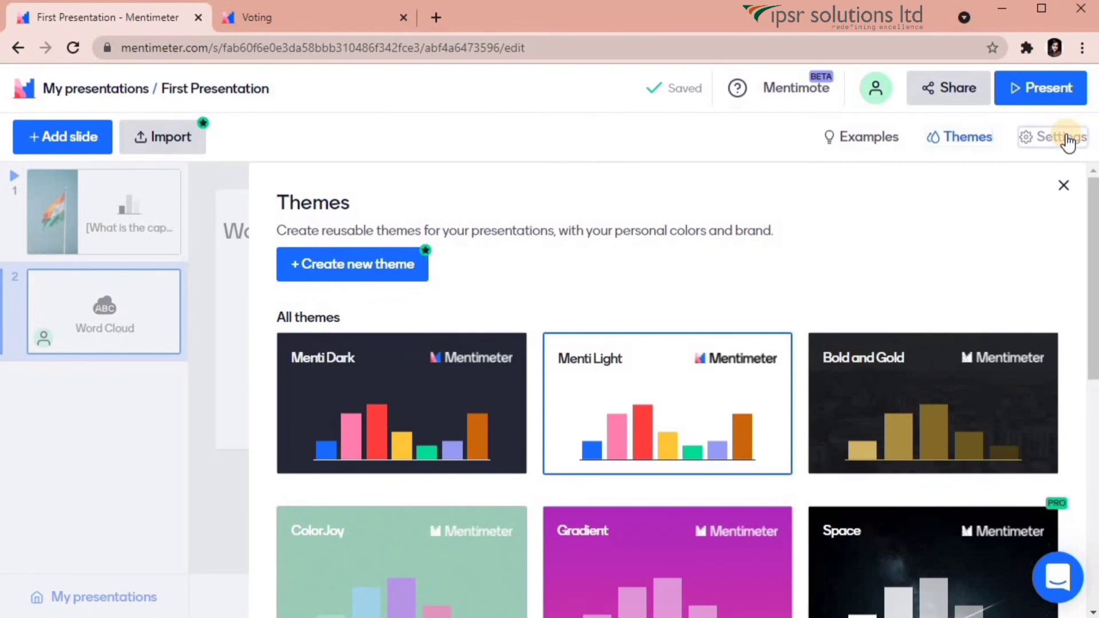
{"action": "left_click_drag", "start_coordinate": [1089, 253], "coordinate": [1094, 295]}
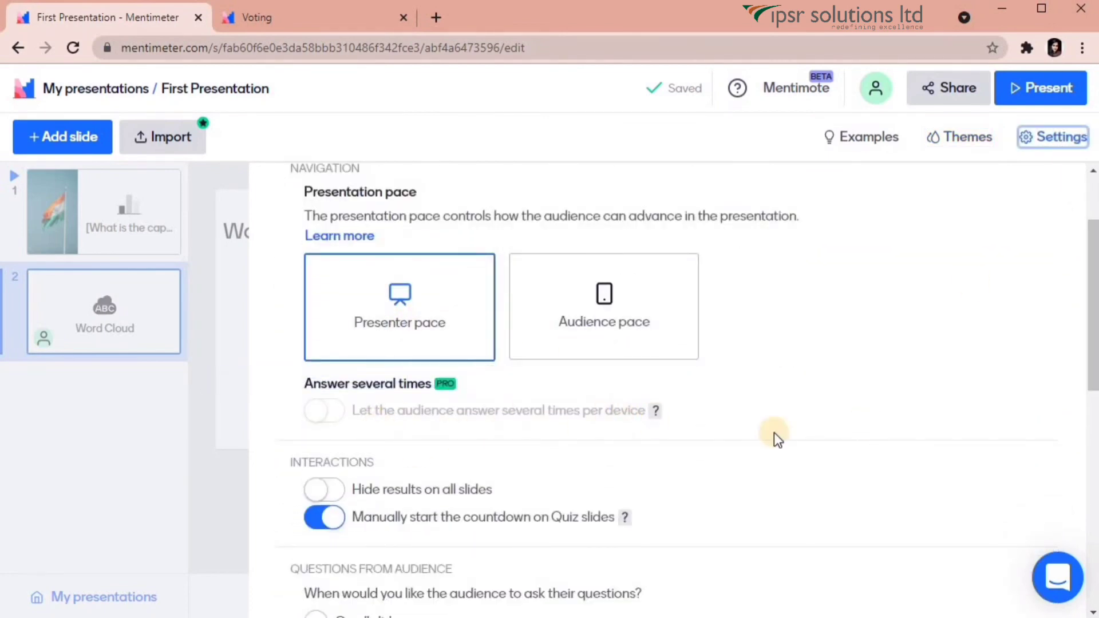
{"action": "left_click_drag", "start_coordinate": [1088, 362], "coordinate": [1087, 437]}
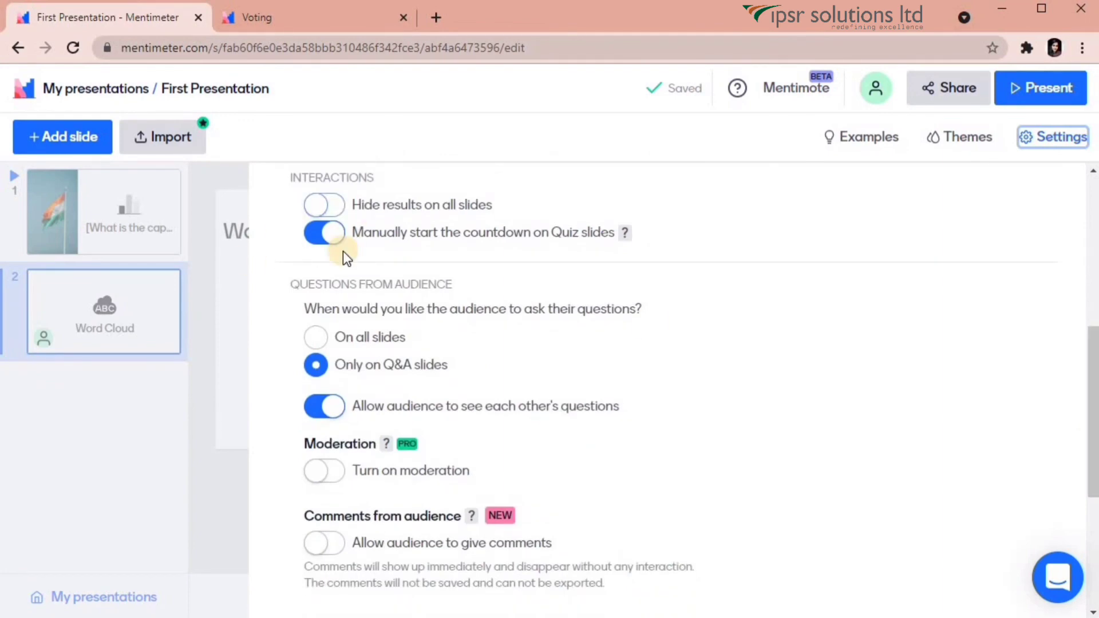
{"action": "left_click_drag", "start_coordinate": [1092, 370], "coordinate": [1091, 187]}
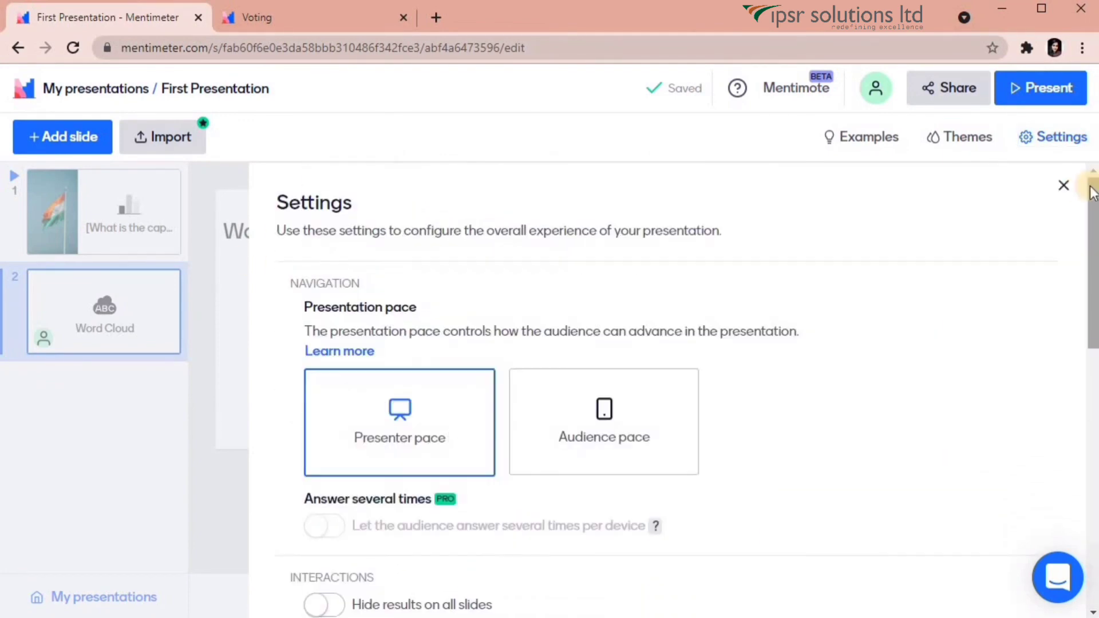
{"action": "left_click", "coordinate": [1062, 185]}
{"action": "left_click", "coordinate": [80, 91]}
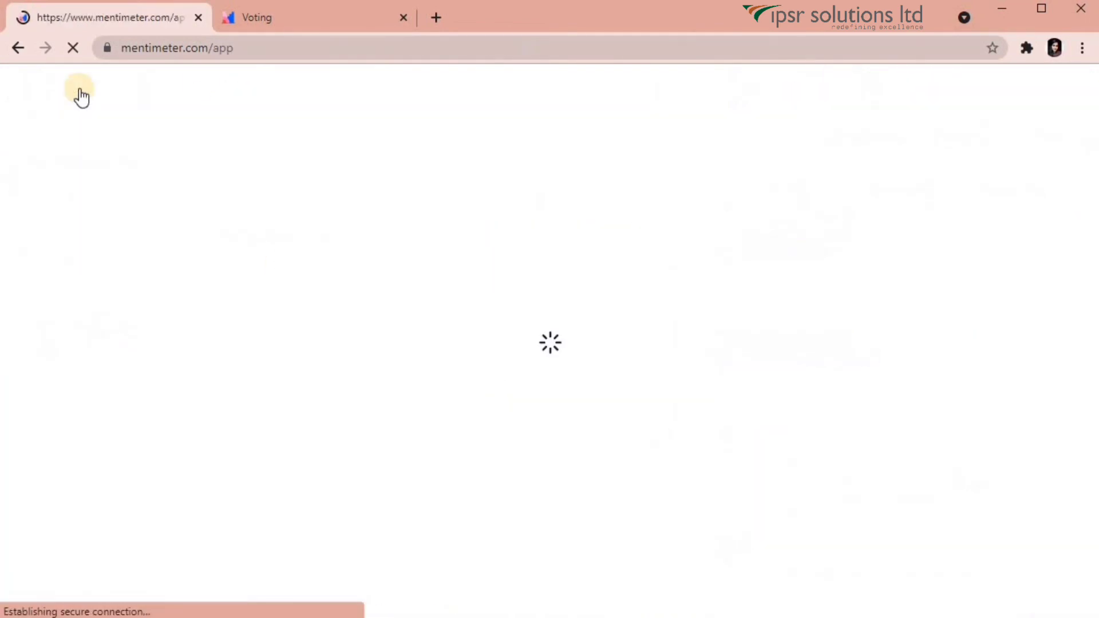